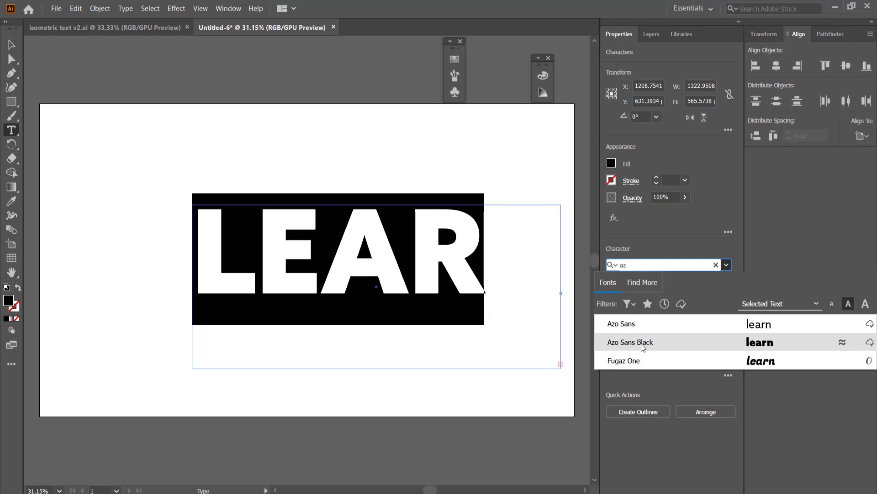
# - Set the LEARN text in Azo Sans Black and resize its text frame to fit closely around the whole word
pyautogui.click(643, 348)
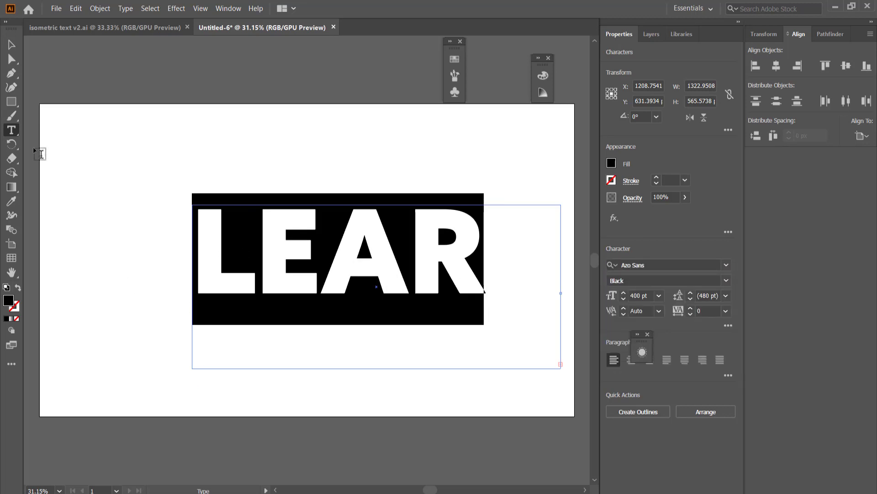
pyautogui.press('Escape')
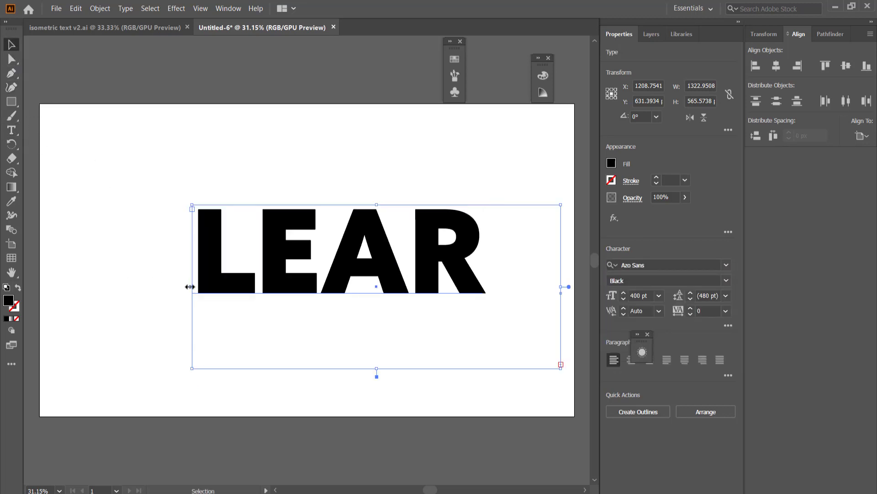
pyautogui.moveTo(190, 287); pyautogui.dragTo(133, 282)
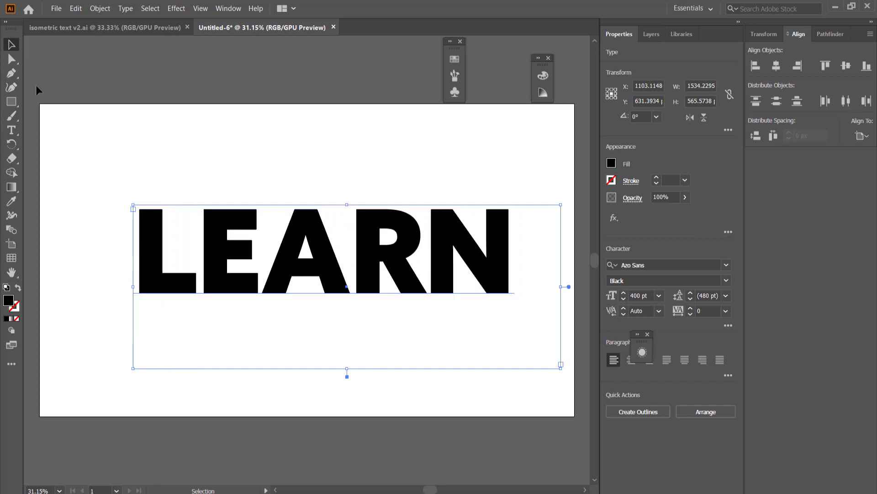
pyautogui.moveTo(348, 368); pyautogui.dragTo(347, 297)
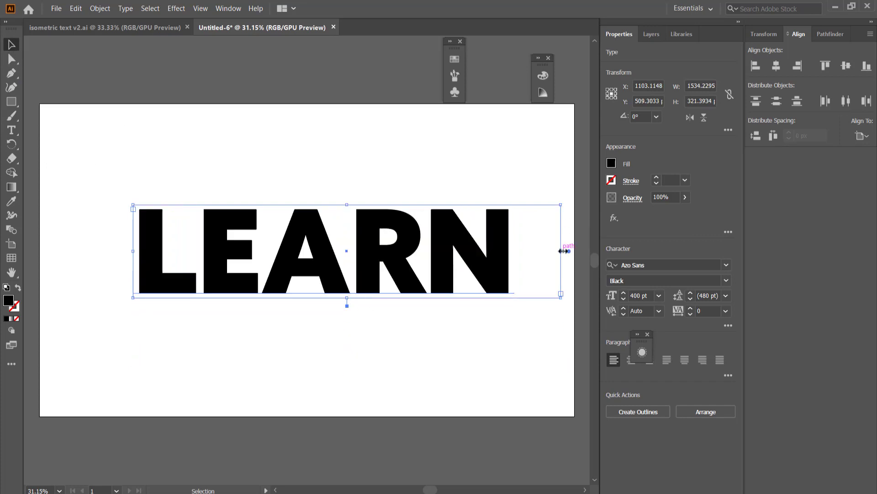
pyautogui.moveTo(564, 251); pyautogui.dragTo(516, 250)
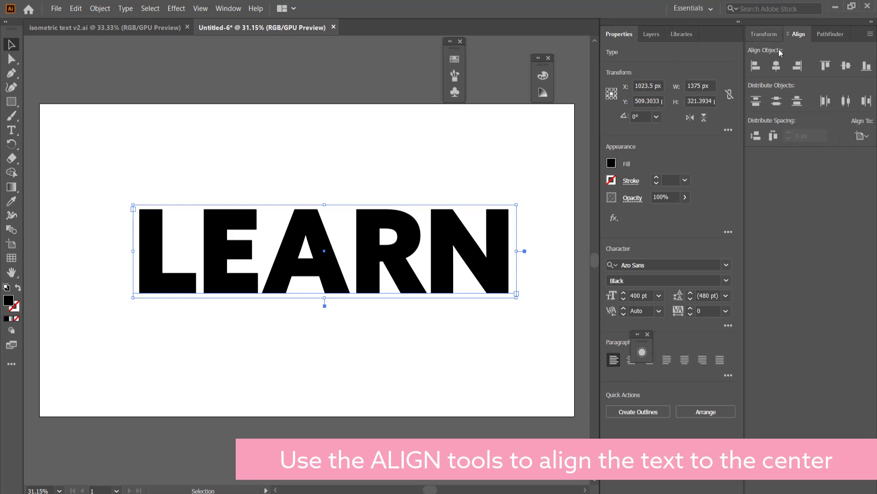
# - Centre the LEARN text horizontally and vertically on the artboard
pyautogui.click(776, 66)
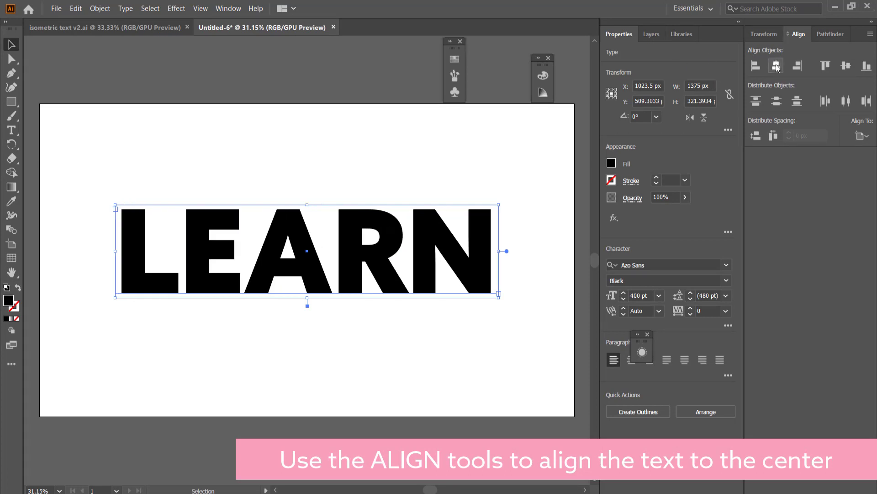
pyautogui.click(846, 67)
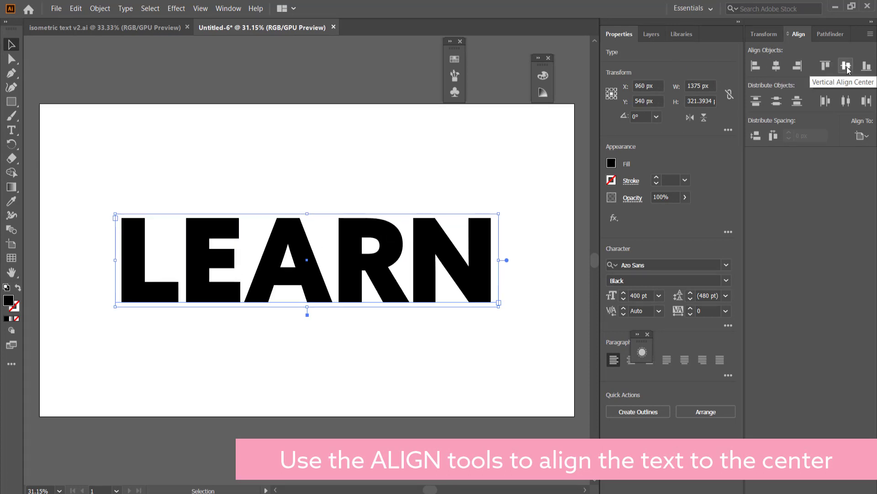
pyautogui.click(304, 142)
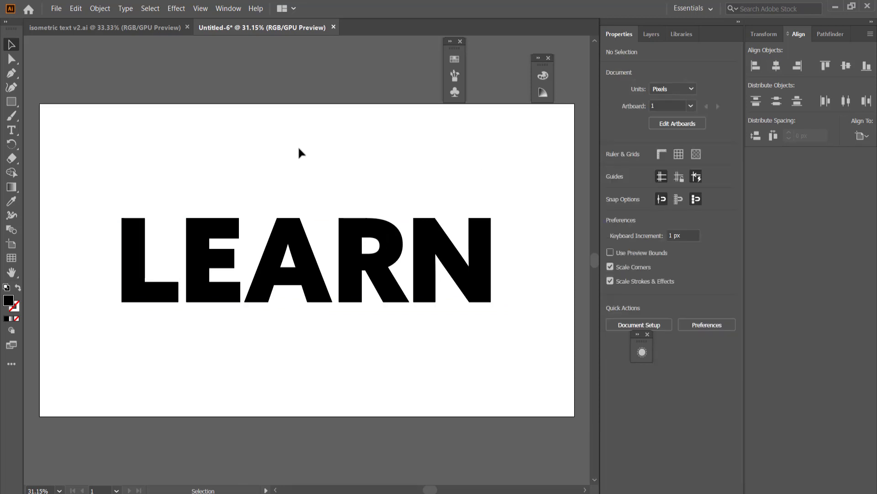
# - Change the LEARN text's fill colour to grey 6D6D6D
pyautogui.click(134, 256)
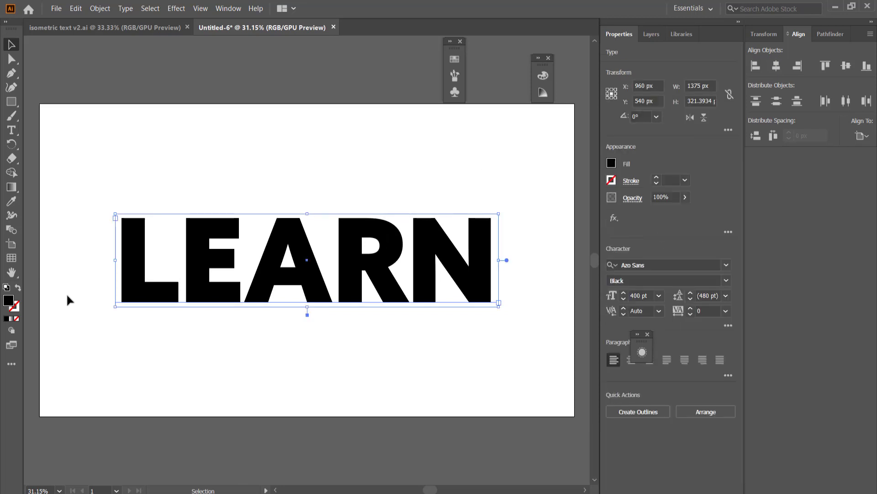
pyautogui.doubleClick(8, 302)
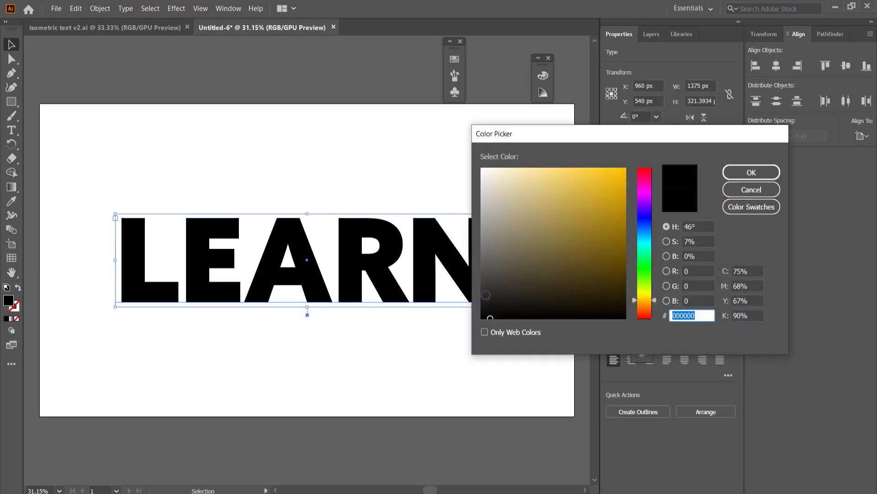
pyautogui.write('6D6D6D')
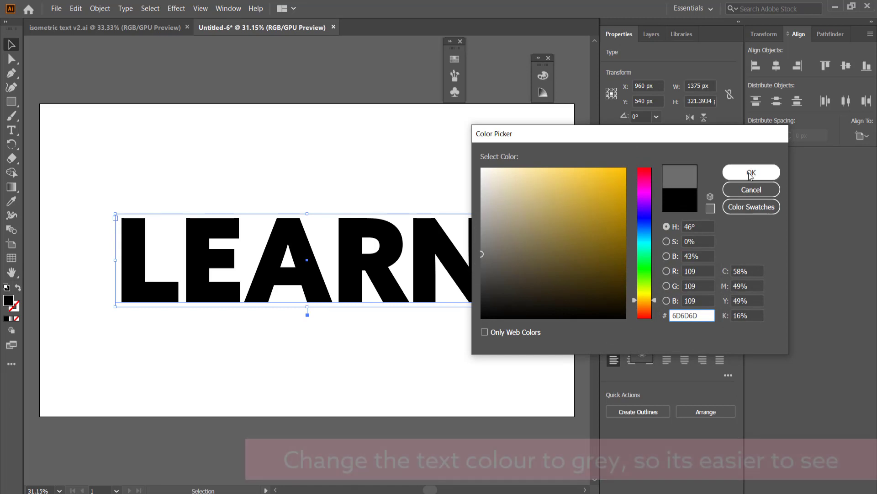
pyautogui.click(751, 174)
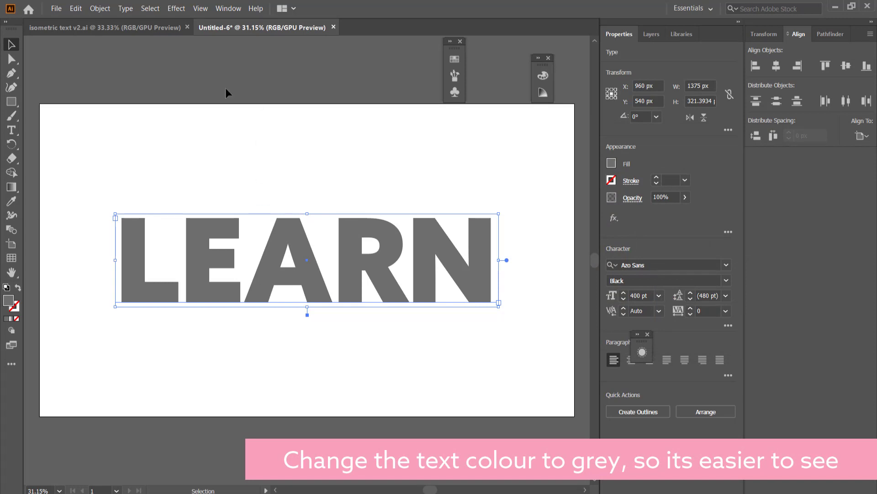
# - Apply a 3D Extrude & Bevel effect to the text with the Isometric Top position and a 50 pt extrude depth
pyautogui.click(176, 8)
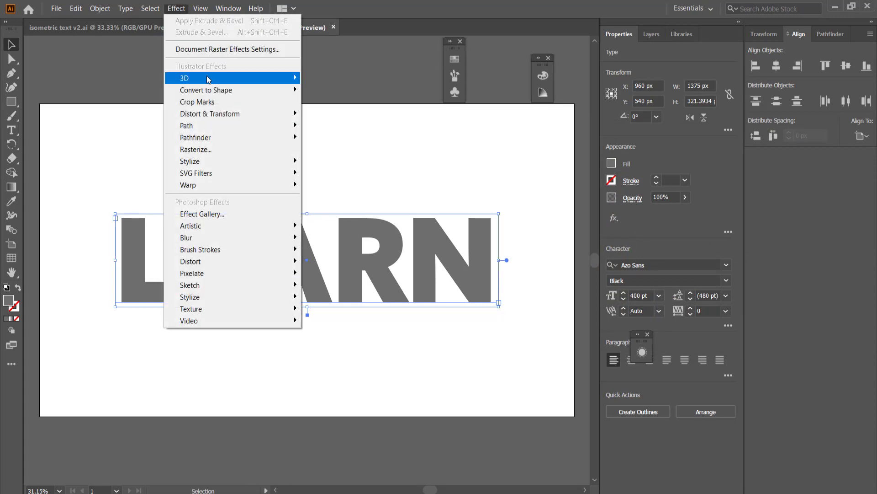
pyautogui.moveTo(207, 77)
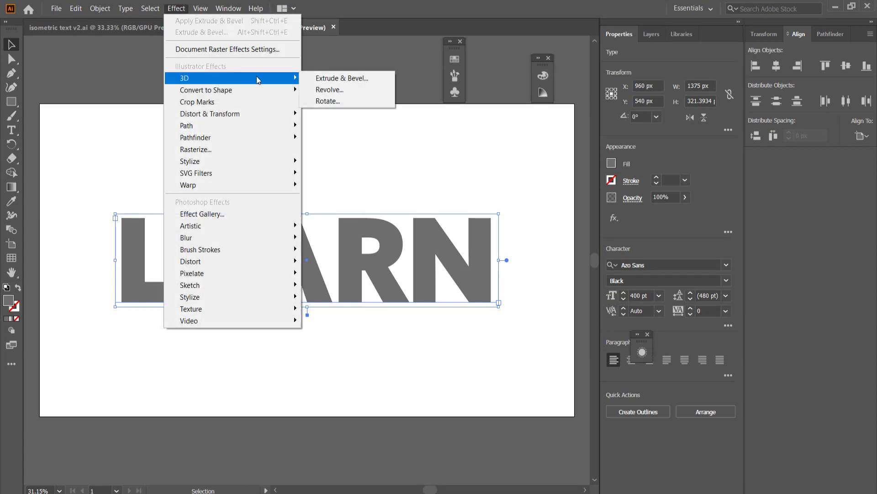
pyautogui.click(363, 79)
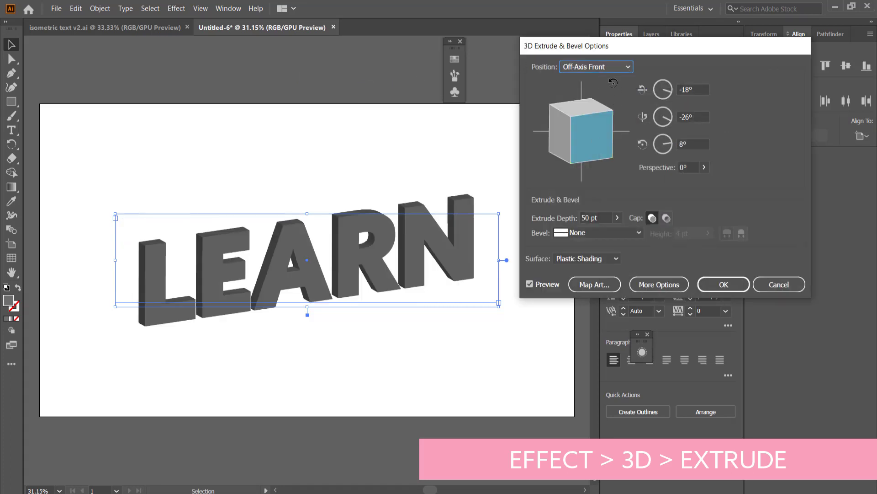
pyautogui.click(605, 68)
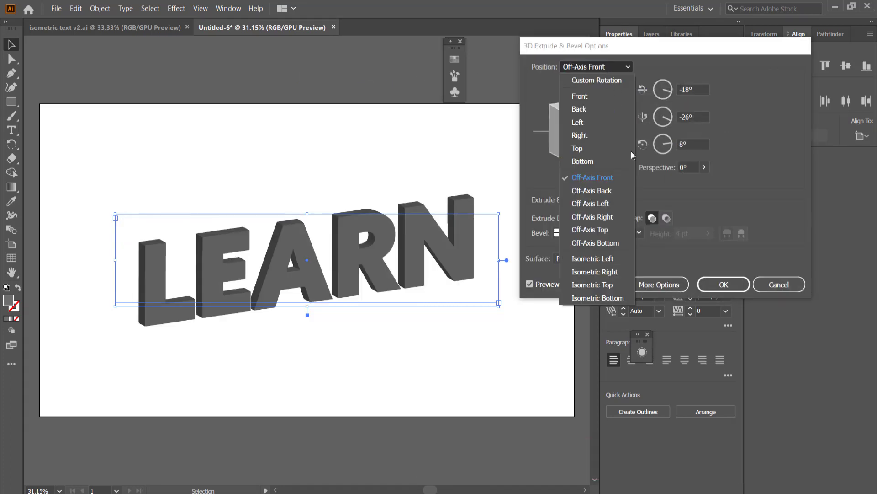
pyautogui.click(615, 287)
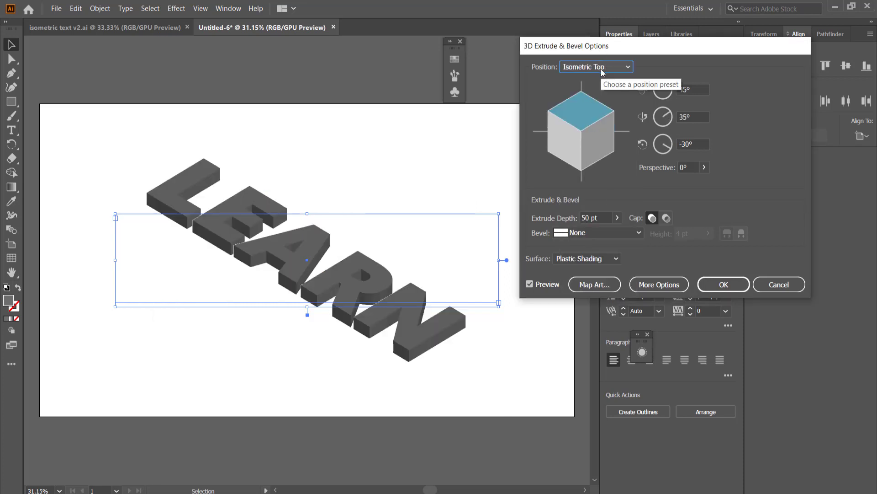
pyautogui.click(616, 219)
pyautogui.moveTo(576, 232); pyautogui.dragTo(557, 218)
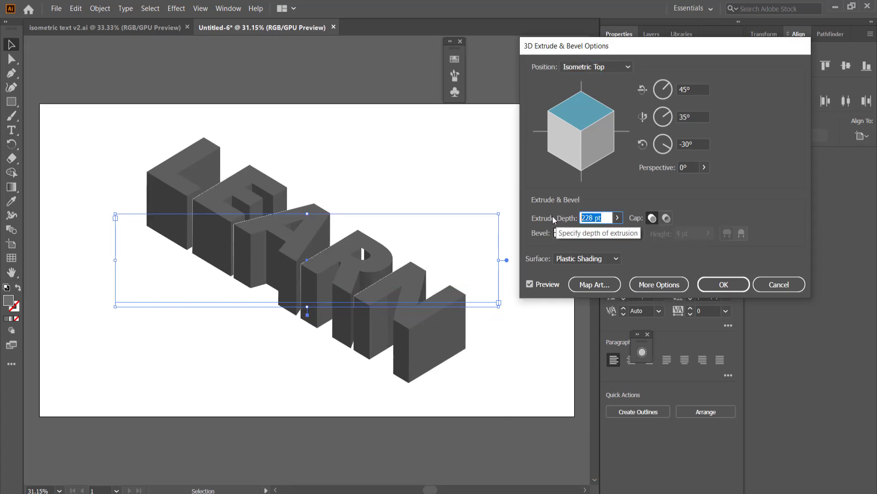
pyautogui.write('50')
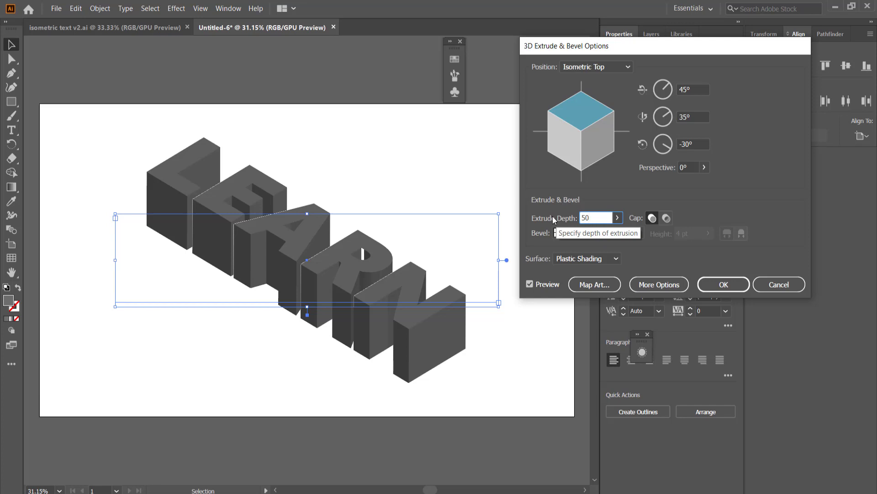
pyautogui.click(724, 284)
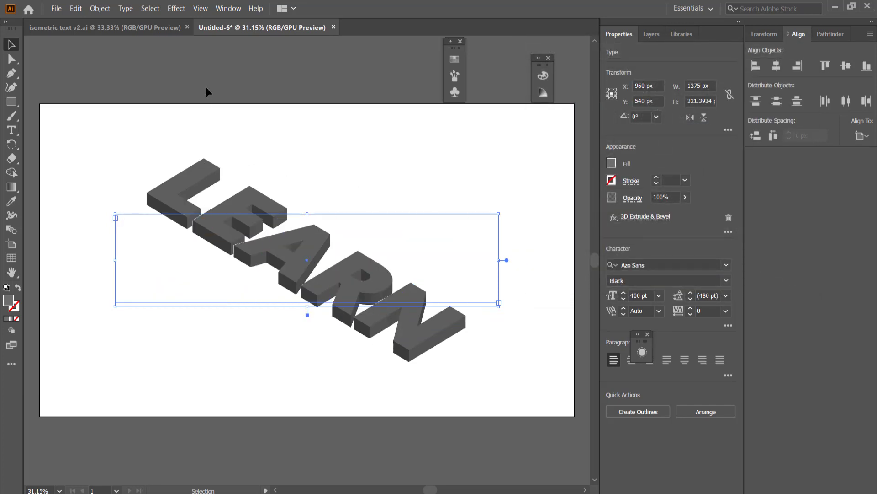
# - Expand the appearance of the extruded text and ungroup the resulting artwork twice
pyautogui.click(102, 11)
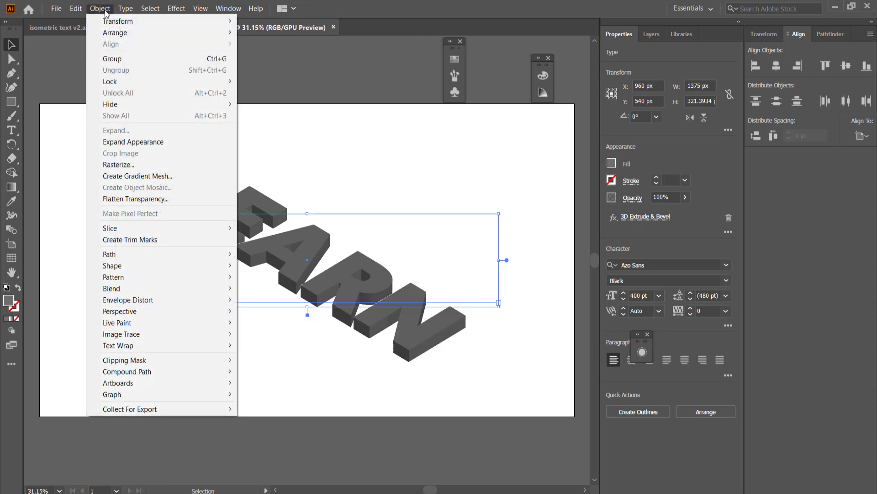
pyautogui.click(157, 145)
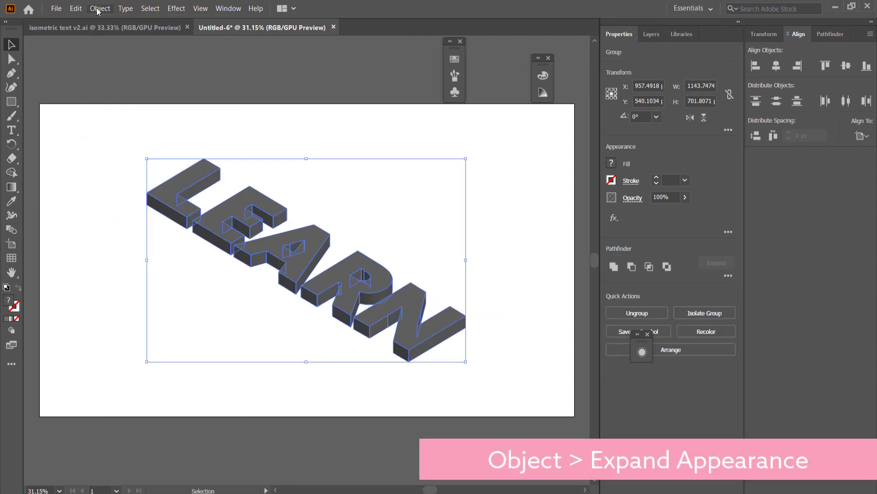
pyautogui.click(512, 273)
pyautogui.moveTo(133, 137); pyautogui.dragTo(553, 389)
pyautogui.rightClick(232, 206)
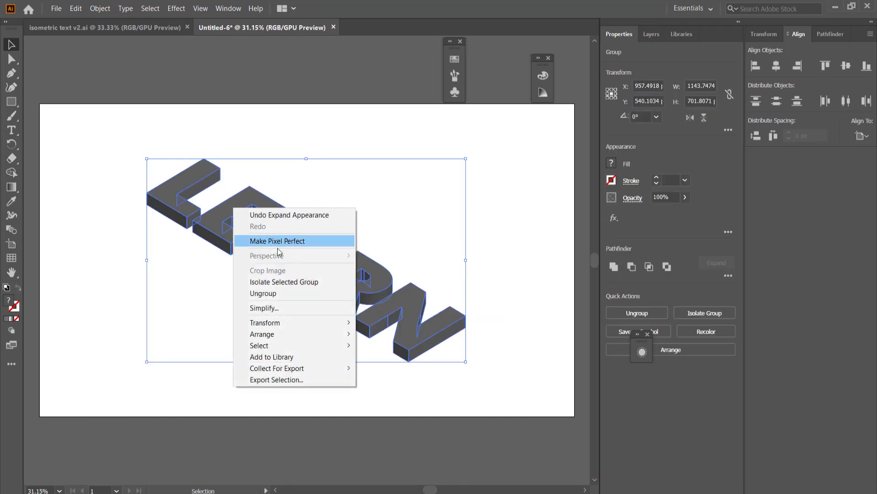
pyautogui.click(265, 294)
pyautogui.rightClick(241, 208)
pyautogui.click(275, 293)
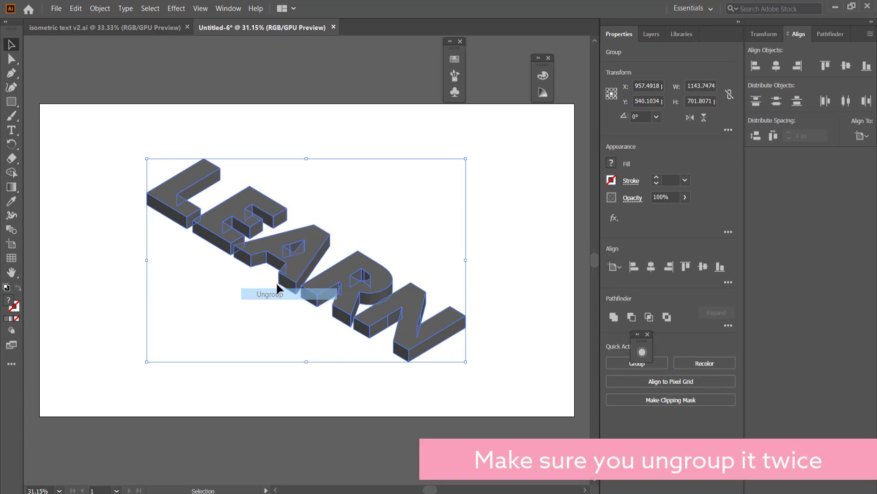
pyautogui.rightClick(235, 209)
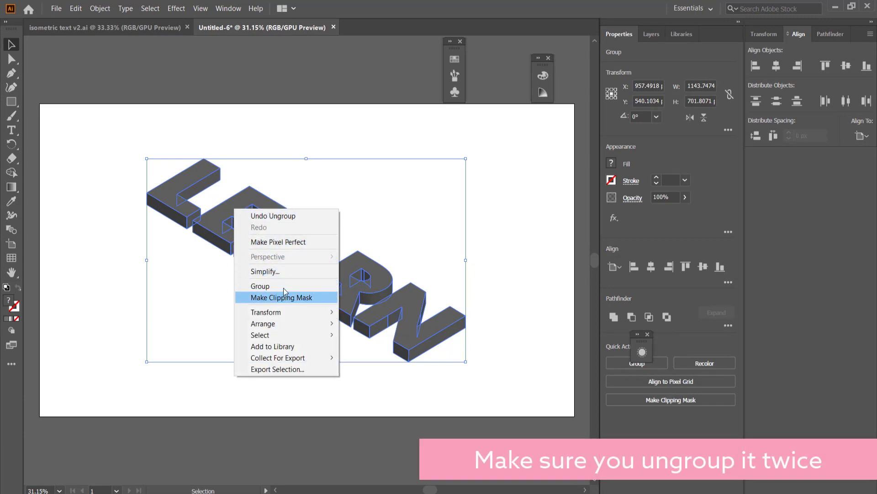
pyautogui.click(516, 207)
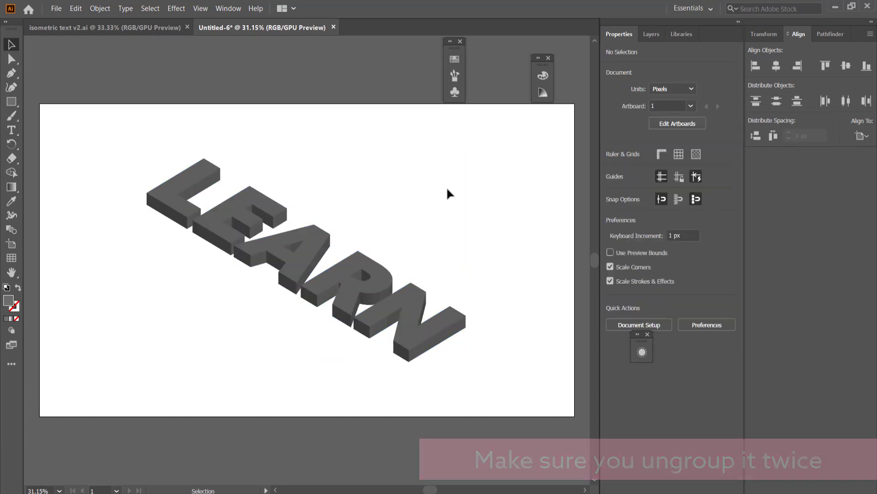
# - Select the top face of each letter one at a time to check that the faces are separate
pyautogui.click(195, 175)
pyautogui.click(241, 208)
pyautogui.click(289, 259)
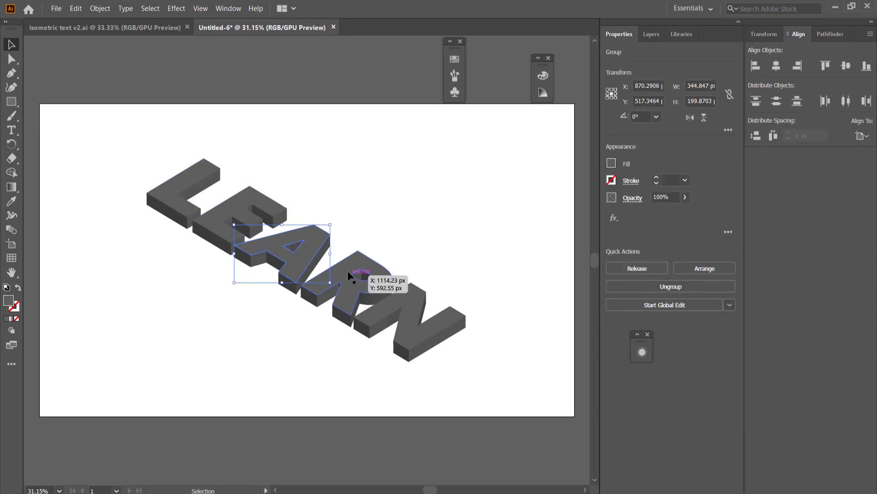
pyautogui.click(347, 271)
pyautogui.click(408, 311)
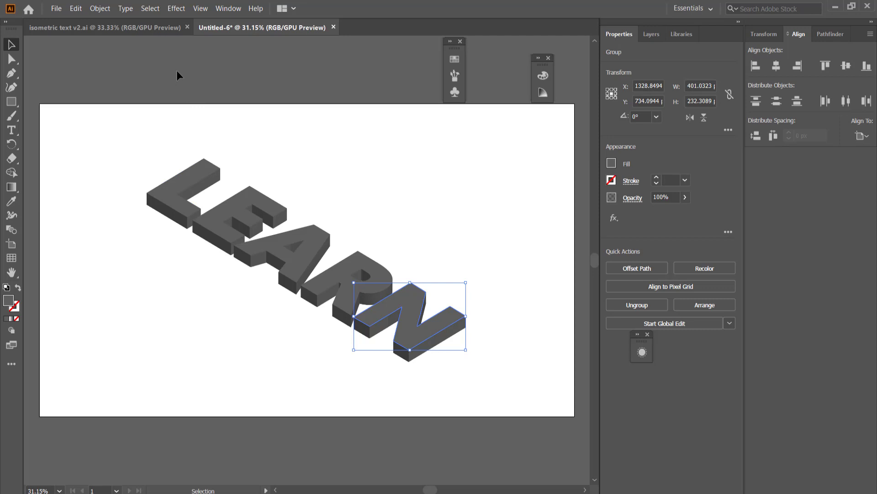
# - Bring the colour palette image from isometric text v2.ai into the Untitled-6 document and place it beside the letter L
pyautogui.click(153, 27)
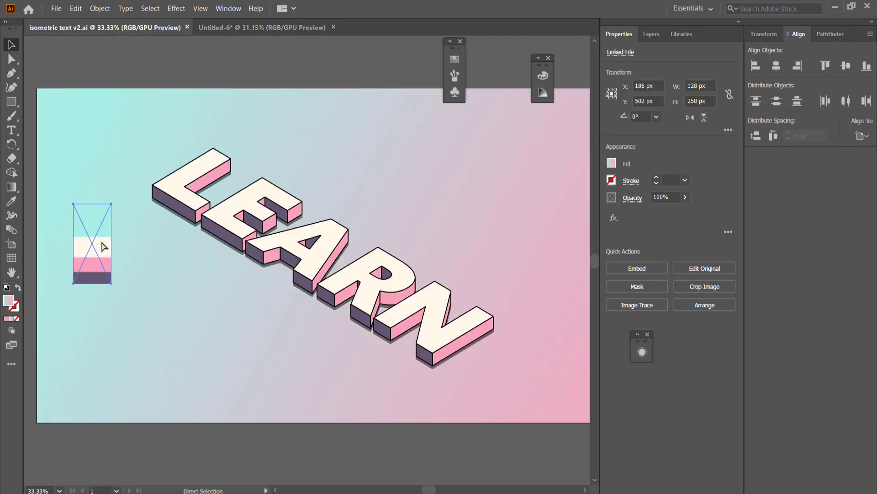
pyautogui.click(248, 28)
pyautogui.hotkey('ctrl', 'v')
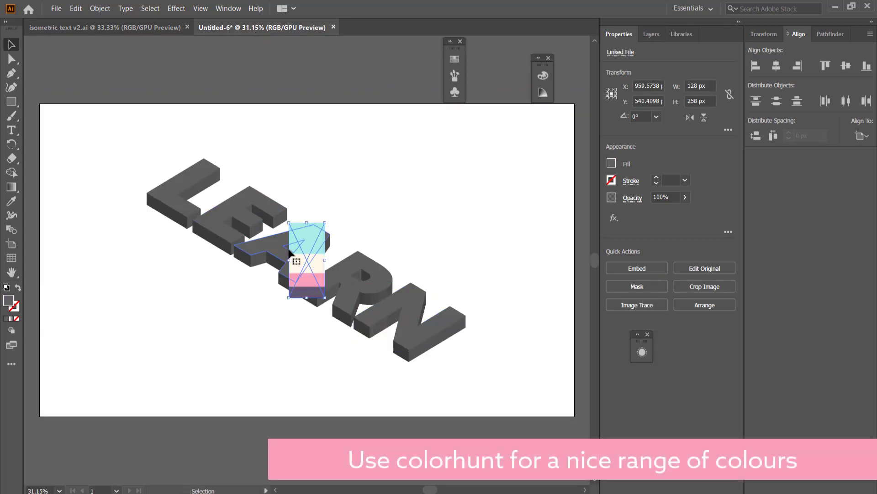
pyautogui.moveTo(305, 243); pyautogui.dragTo(103, 227)
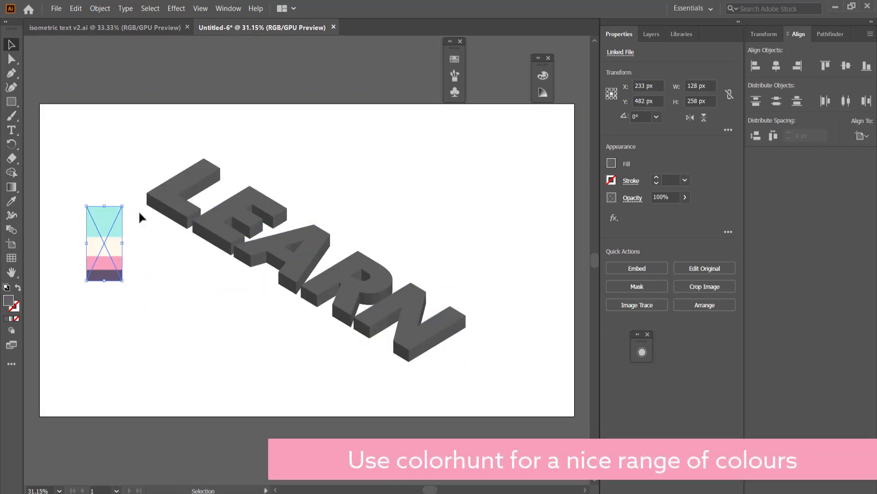
# - Select the top faces of all five letters and recolour them with the cream sampled from the palette image
pyautogui.click(172, 198)
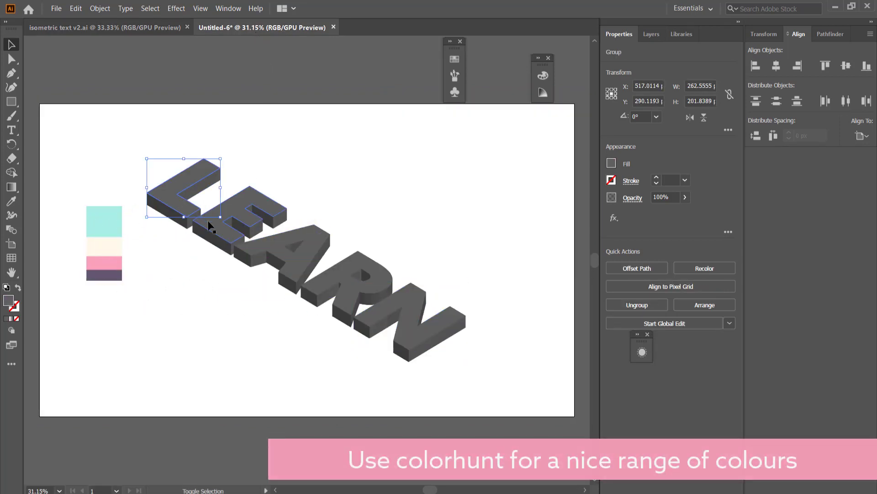
pyautogui.keyDown('shift'); pyautogui.click(212, 221); pyautogui.keyUp('shift')
pyautogui.keyDown('shift'); pyautogui.click(296, 262); pyautogui.keyUp('shift')
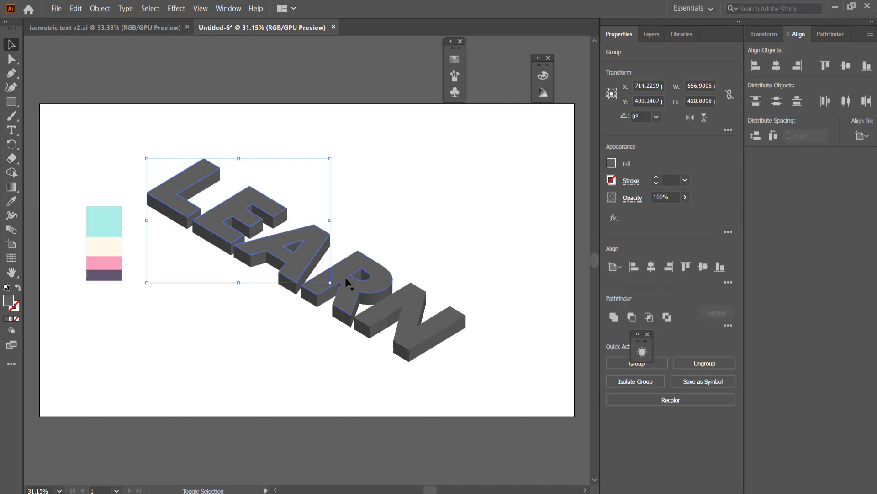
pyautogui.keyDown('shift'); pyautogui.click(342, 273); pyautogui.keyUp('shift')
pyautogui.keyDown('shift'); pyautogui.click(405, 298); pyautogui.keyUp('shift')
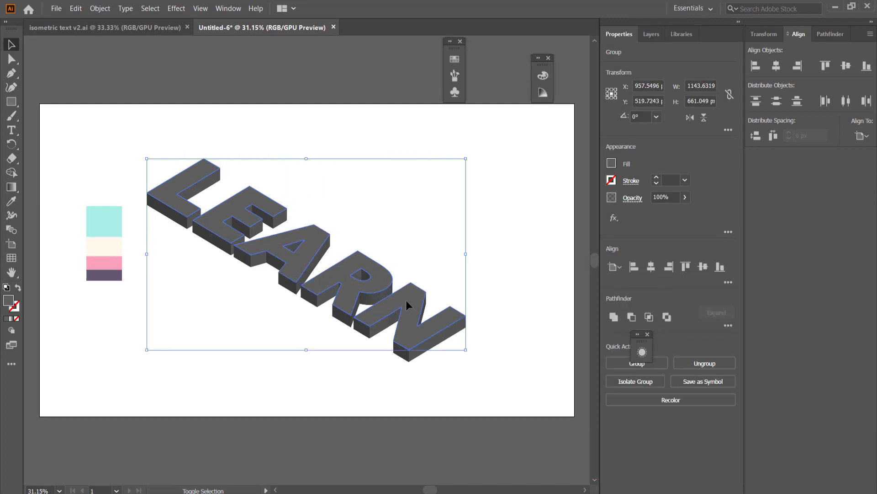
pyautogui.click(13, 202)
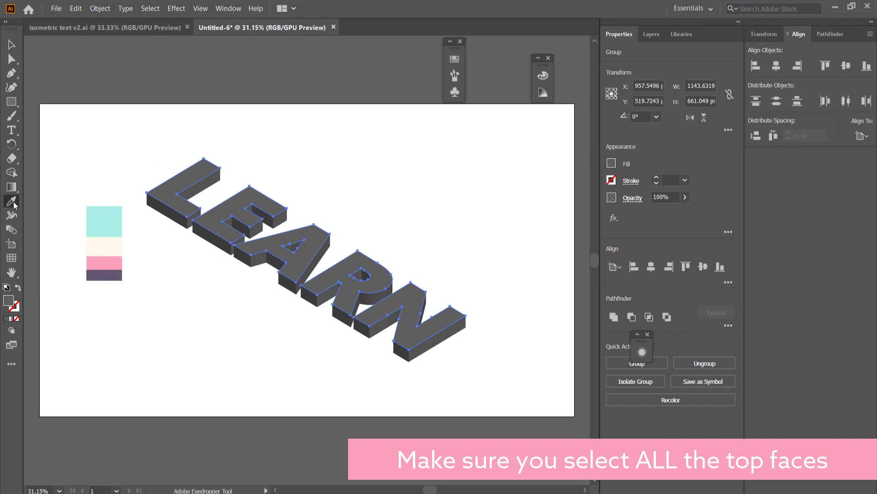
pyautogui.click(94, 244)
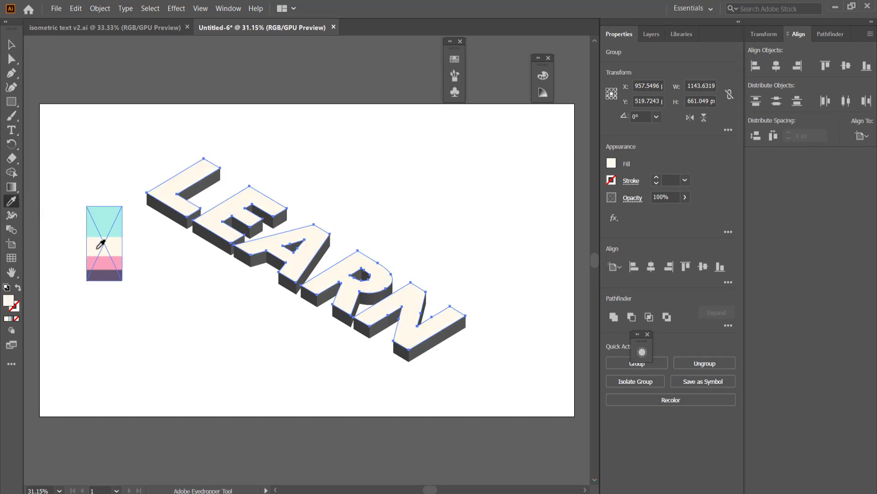
# - Select the right-facing side faces across the L, E, A, R and N and recolour them with the palette's pink
pyautogui.scroll(3, 170, 239)
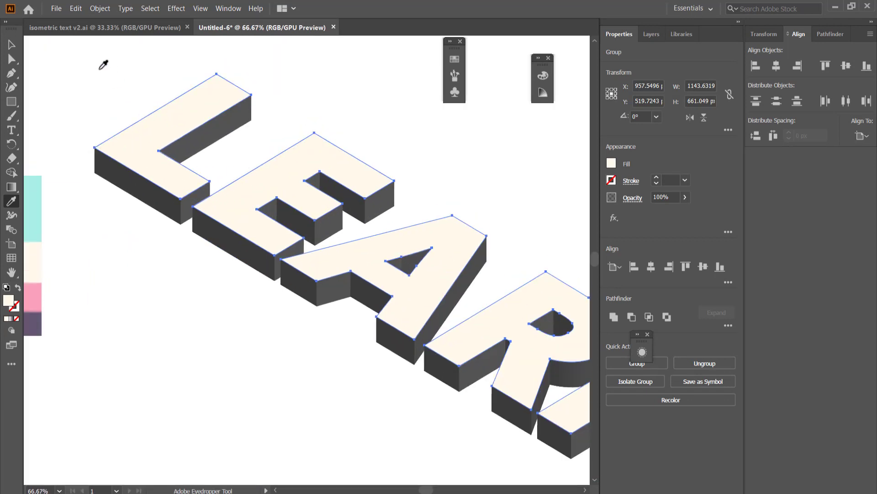
pyautogui.press('v')
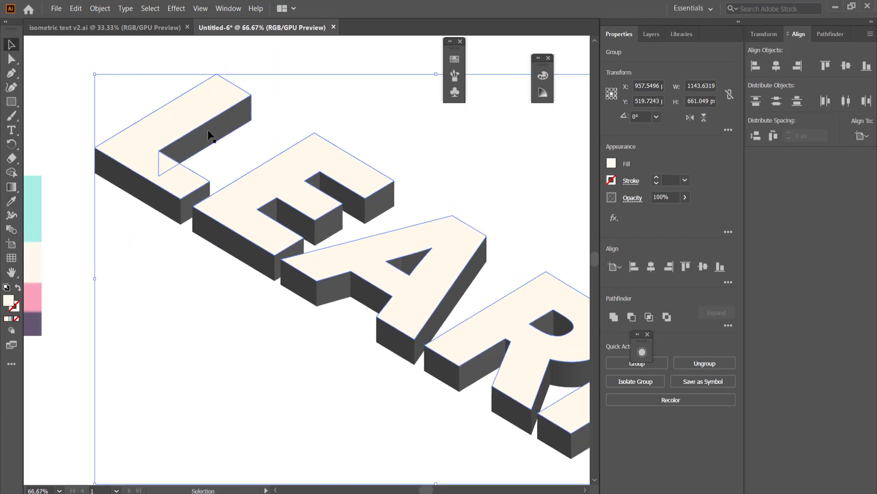
pyautogui.click(214, 133)
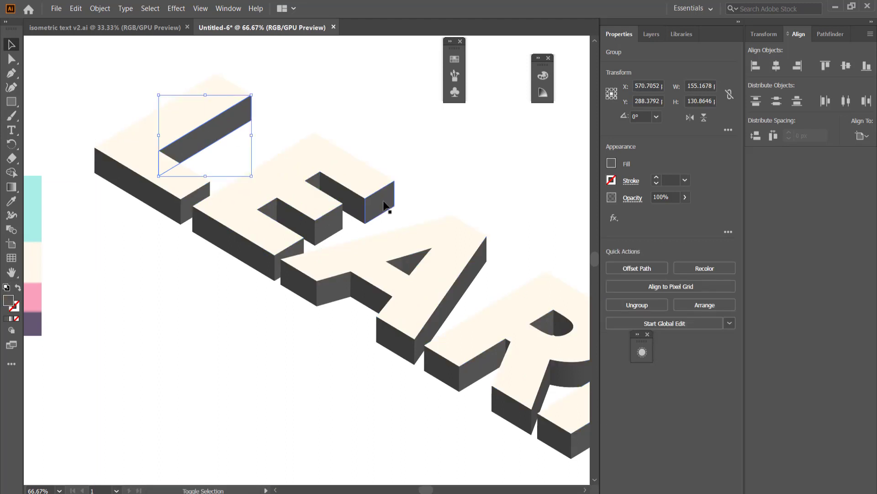
pyautogui.keyDown('shift'); pyautogui.click(360, 192); pyautogui.keyUp('shift')
pyautogui.keyDown('shift'); pyautogui.click(312, 191); pyautogui.keyUp('shift')
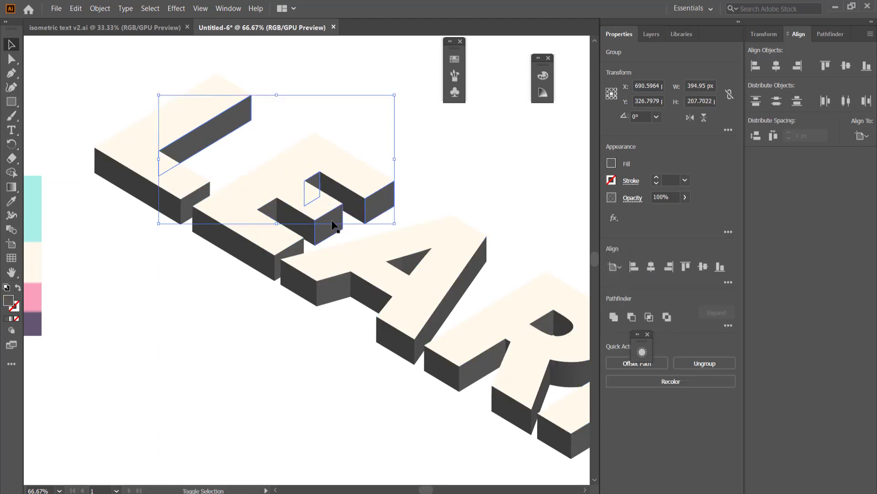
pyautogui.keyDown('shift'); pyautogui.click(328, 233); pyautogui.keyUp('shift')
pyautogui.keyDown('shift'); pyautogui.click(267, 216); pyautogui.keyUp('shift')
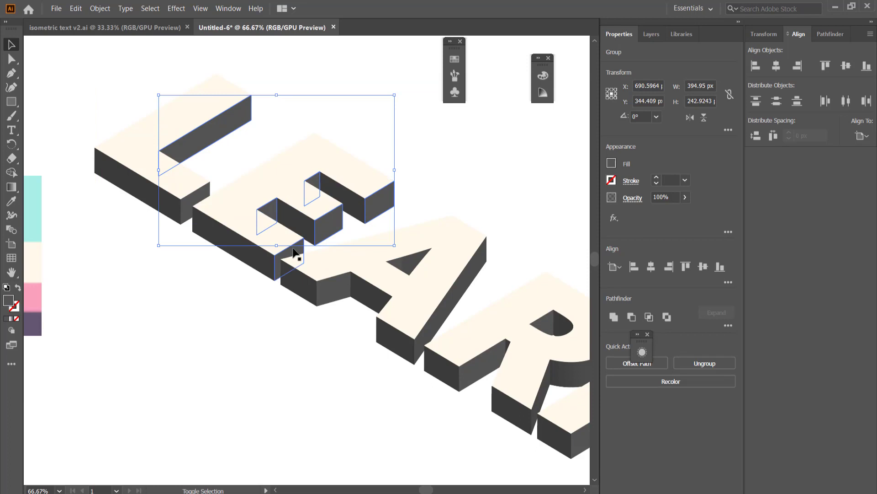
pyautogui.keyDown('shift'); pyautogui.click(297, 252); pyautogui.keyUp('shift')
pyautogui.keyDown('shift'); pyautogui.click(333, 286); pyautogui.keyUp('shift')
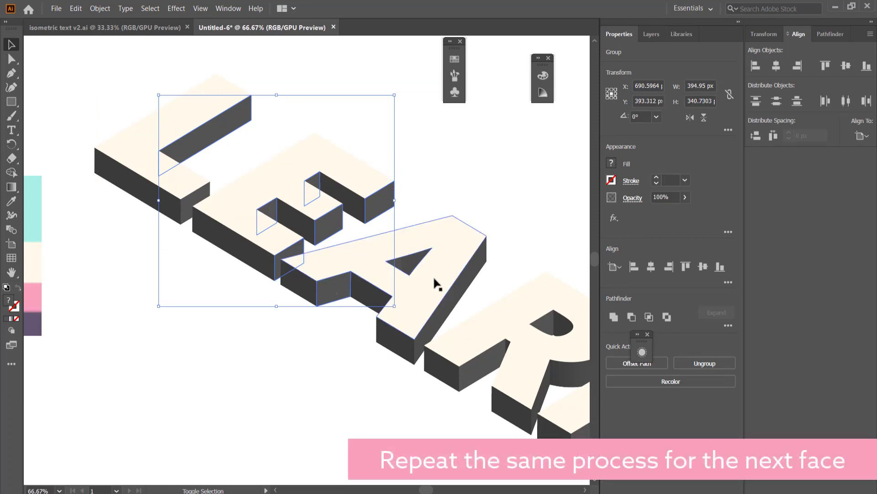
pyautogui.keyDown('shift'); pyautogui.click(397, 265); pyautogui.keyUp('shift')
pyautogui.keyDown('shift'); pyautogui.click(460, 287); pyautogui.keyUp('shift')
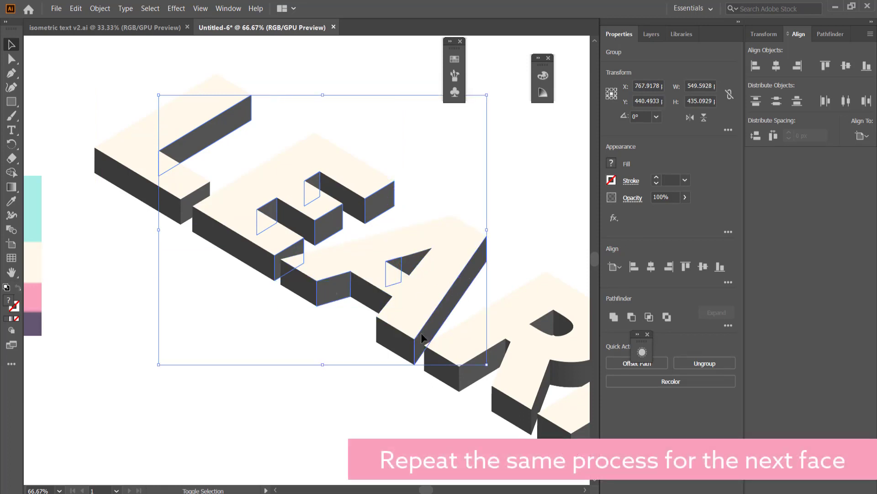
pyautogui.keyDown('shift'); pyautogui.click(479, 366); pyautogui.keyUp('shift')
pyautogui.keyDown('shift'); pyautogui.click(544, 323); pyautogui.keyUp('shift')
pyautogui.keyDown('shift'); pyautogui.click(542, 395); pyautogui.keyUp('shift')
pyautogui.keyDown('shift'); pyautogui.click(582, 435); pyautogui.keyUp('shift')
pyautogui.press('i')
pyautogui.click(35, 293)
# - Select the whole curved outer side of the R and recolour it with the pink sampled from a neighbouring side face
pyautogui.press('v')
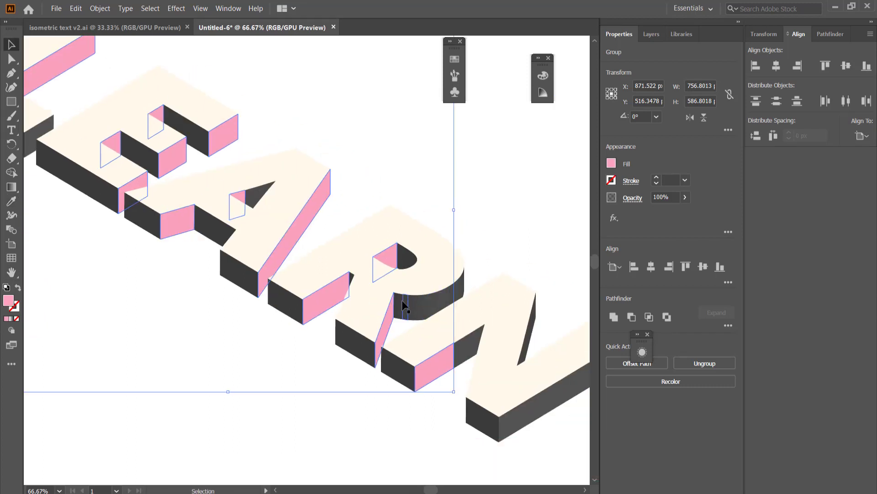
pyautogui.moveTo(399, 301); pyautogui.dragTo(417, 300)
pyautogui.press('a')
pyautogui.hotkey('ctrl', 'z')
pyautogui.press('v')
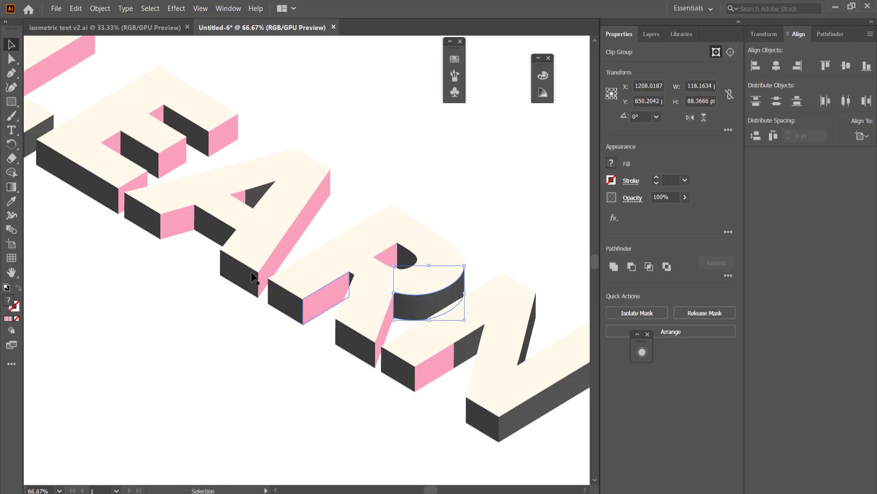
pyautogui.click(11, 201)
pyautogui.click(322, 295)
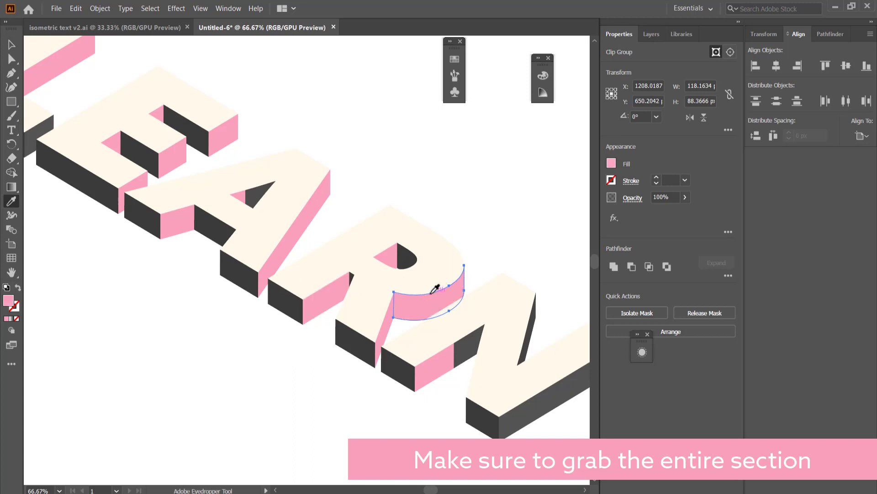
# - Recolour the remaining right-facing sides of the N and the short end face of the L pink
pyautogui.click(11, 44)
pyautogui.click(465, 352)
pyautogui.keyDown('shift'); pyautogui.click(529, 343); pyautogui.keyUp('shift')
pyautogui.scroll(-2, 301, 228)
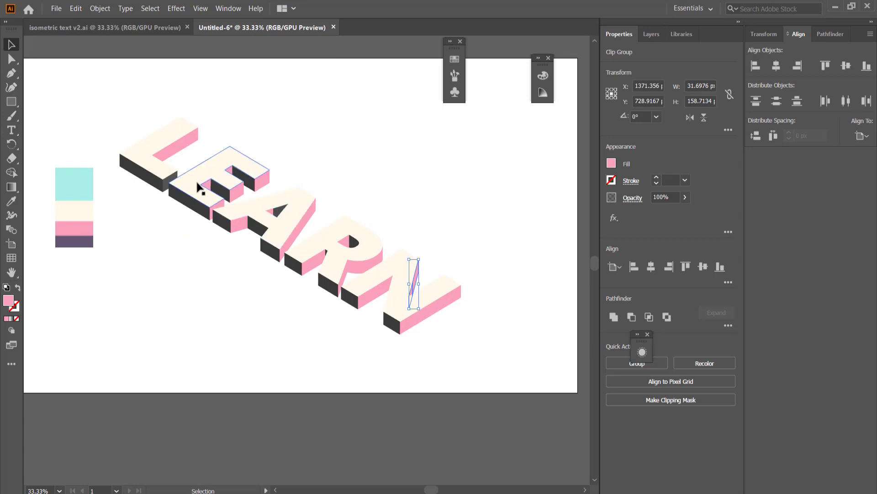
pyautogui.click(166, 182)
pyautogui.press('i')
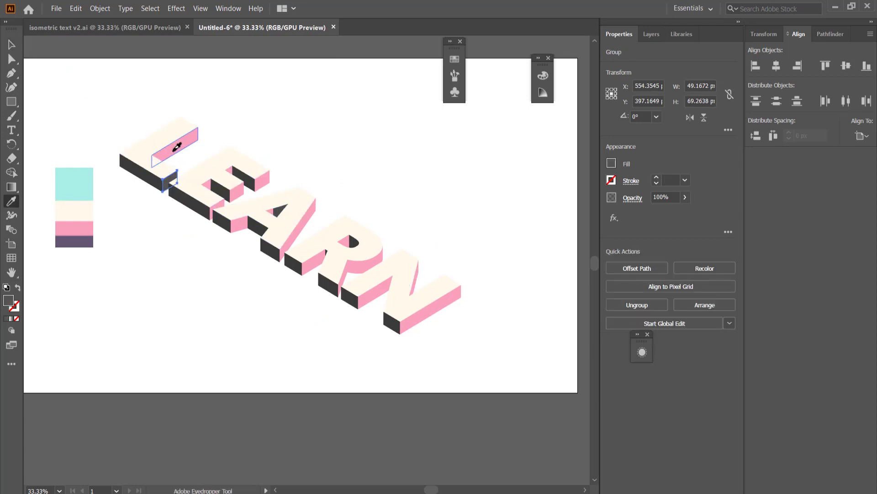
pyautogui.click(175, 149)
pyautogui.press('v')
pyautogui.click(125, 194)
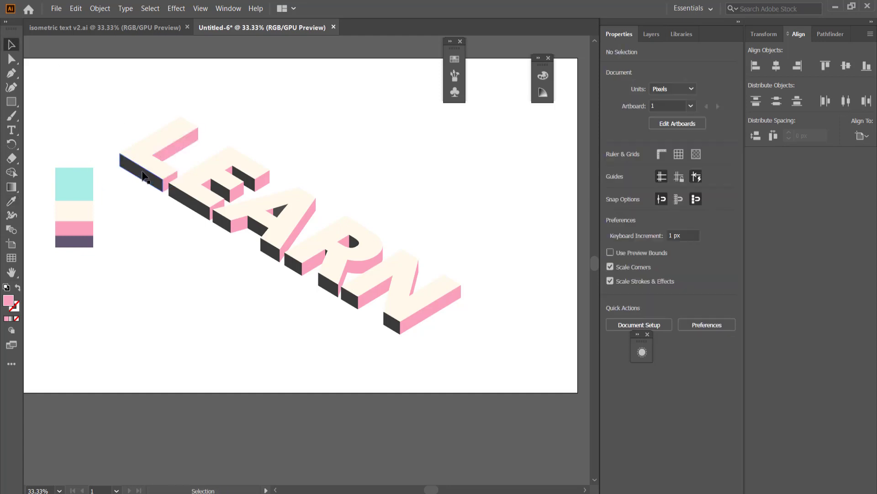
# - Select the left-facing side faces of all the letters, including those inside the openings, and recolour them with the palette's dark purple
pyautogui.click(142, 177)
pyautogui.keyDown('shift'); pyautogui.click(196, 209); pyautogui.keyUp('shift')
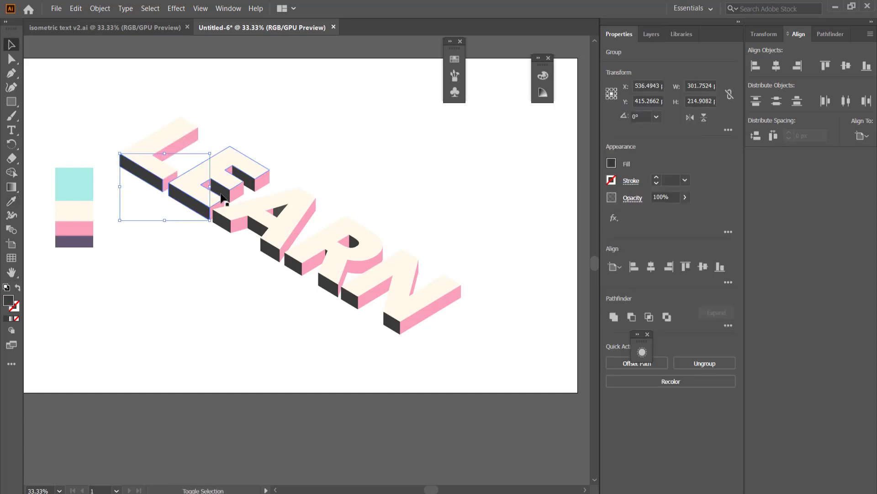
pyautogui.keyDown('shift'); pyautogui.click(230, 191); pyautogui.keyUp('shift')
pyautogui.keyDown('shift'); pyautogui.click(249, 184); pyautogui.keyUp('shift')
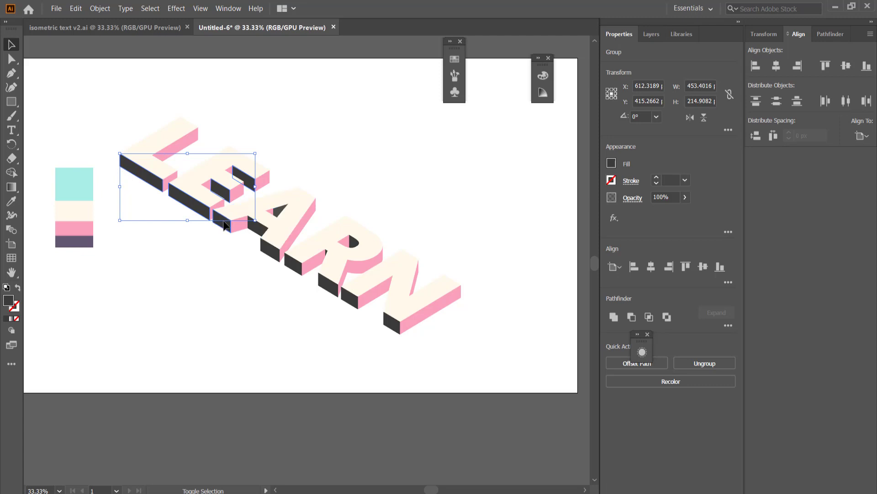
pyautogui.keyDown('shift'); pyautogui.click(224, 222); pyautogui.keyUp('shift')
pyautogui.keyDown('shift'); pyautogui.click(257, 227); pyautogui.keyUp('shift')
pyautogui.keyDown('shift'); pyautogui.click(278, 212); pyautogui.keyUp('shift')
pyautogui.keyDown('shift'); pyautogui.click(270, 250); pyautogui.keyUp('shift')
pyautogui.keyDown('shift'); pyautogui.click(293, 265); pyautogui.keyUp('shift')
pyautogui.keyDown('shift'); pyautogui.click(353, 242); pyautogui.keyUp('shift')
pyautogui.keyDown('shift'); pyautogui.click(352, 300); pyautogui.keyUp('shift')
pyautogui.keyDown('shift'); pyautogui.click(392, 323); pyautogui.keyUp('shift')
pyautogui.press('i')
pyautogui.click(74, 241)
pyautogui.press('v')
pyautogui.scroll(3, 355, 246)
pyautogui.click(351, 224)
pyautogui.scroll(-3, 377, 265)
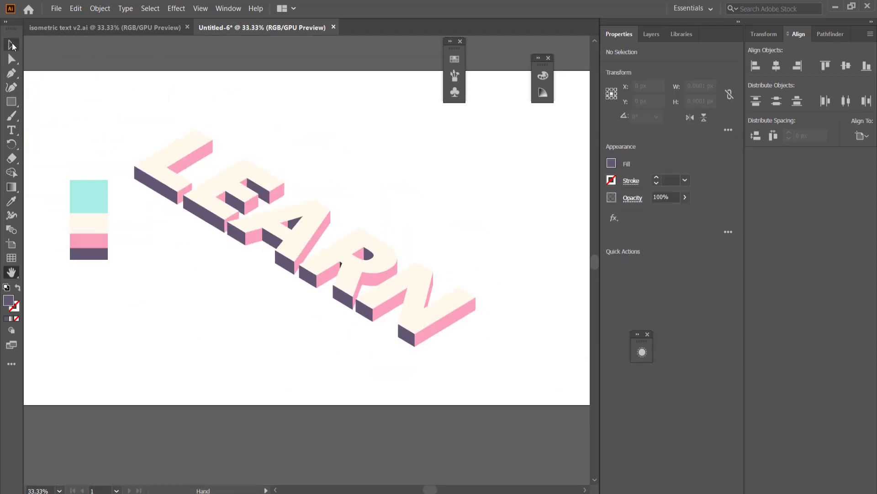
# - Select the entire LEARN lettering and give it a black stroke with a 2 pt weight
pyautogui.click(12, 46)
pyautogui.moveTo(122, 105); pyautogui.dragTo(528, 363)
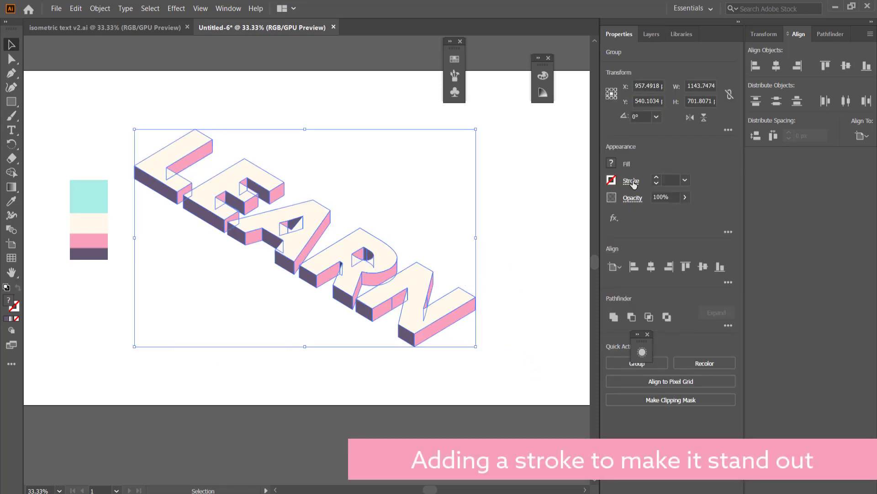
pyautogui.click(612, 180)
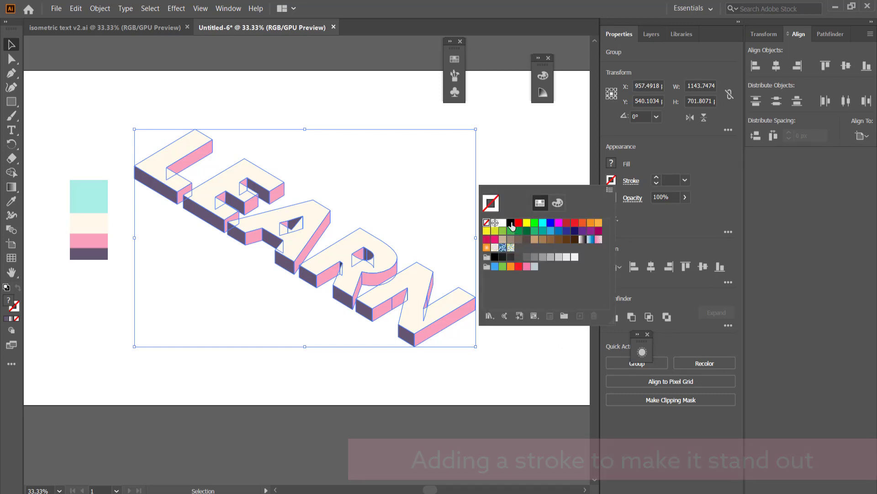
pyautogui.click(511, 223)
pyautogui.click(656, 178)
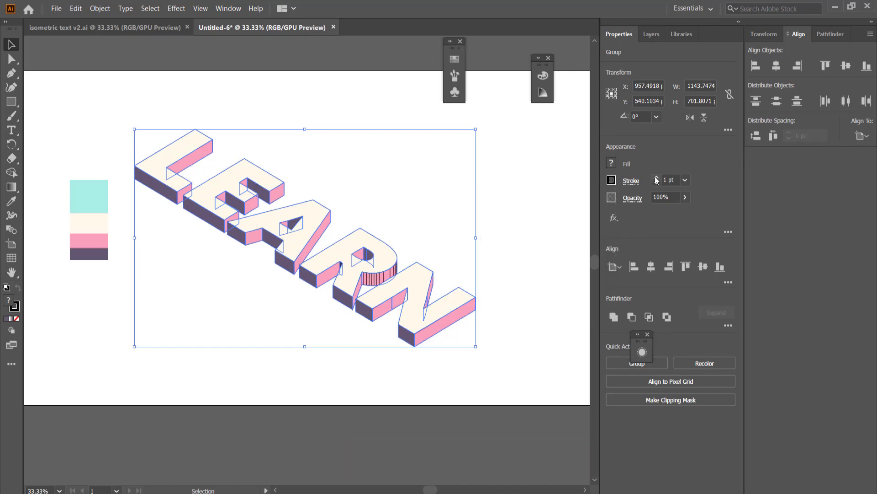
pyautogui.click(656, 177)
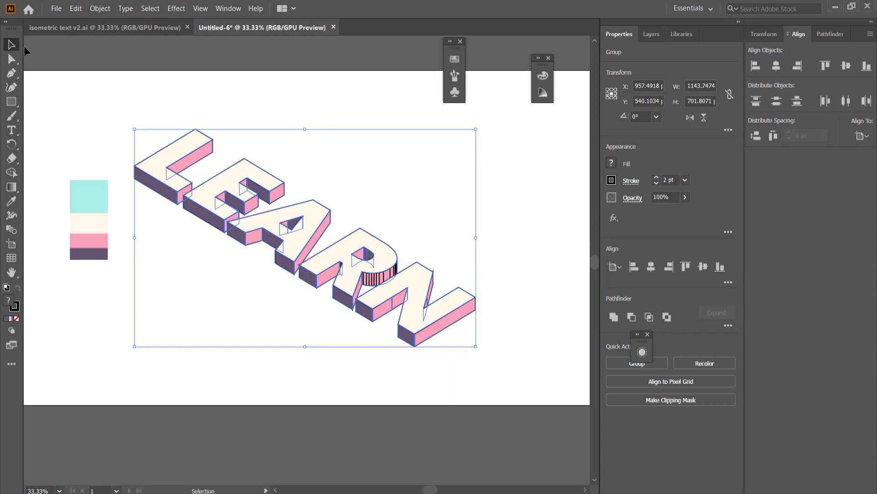
pyautogui.click(334, 120)
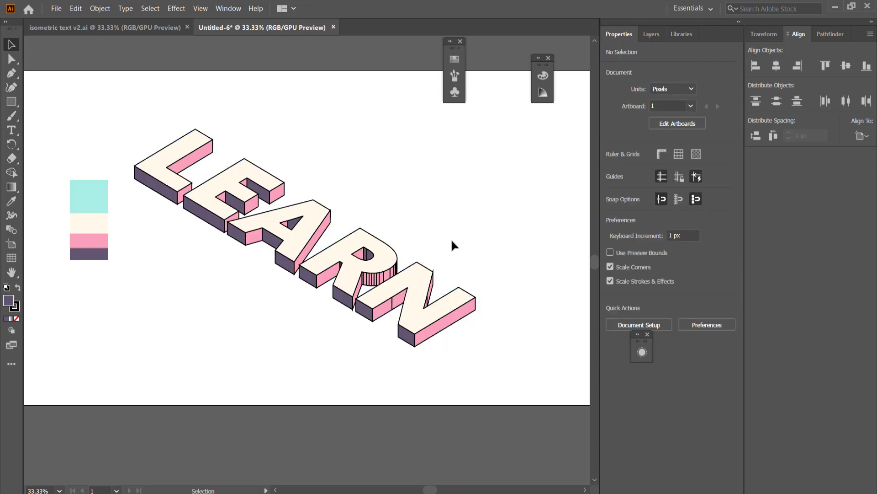
# - Inspect the outline corners on the R and N, and set the stroke corners of the entire lettering to Round Join
pyautogui.scroll(3, 442, 270)
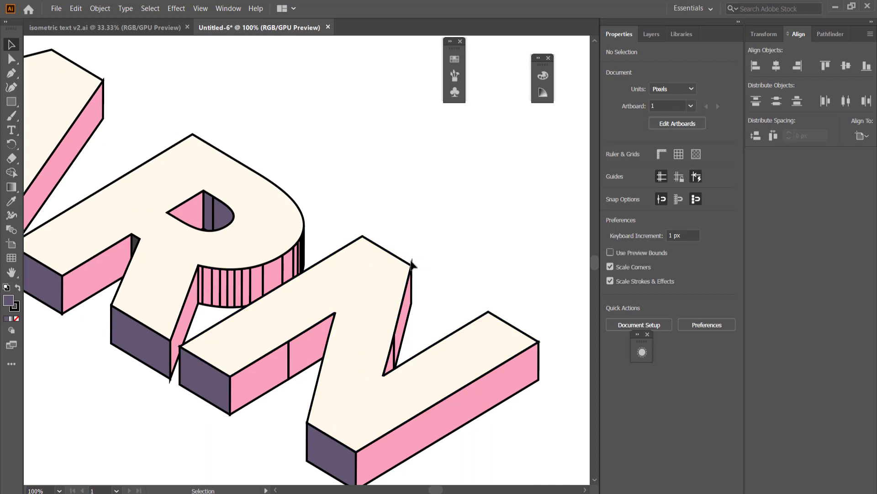
pyautogui.click(646, 35)
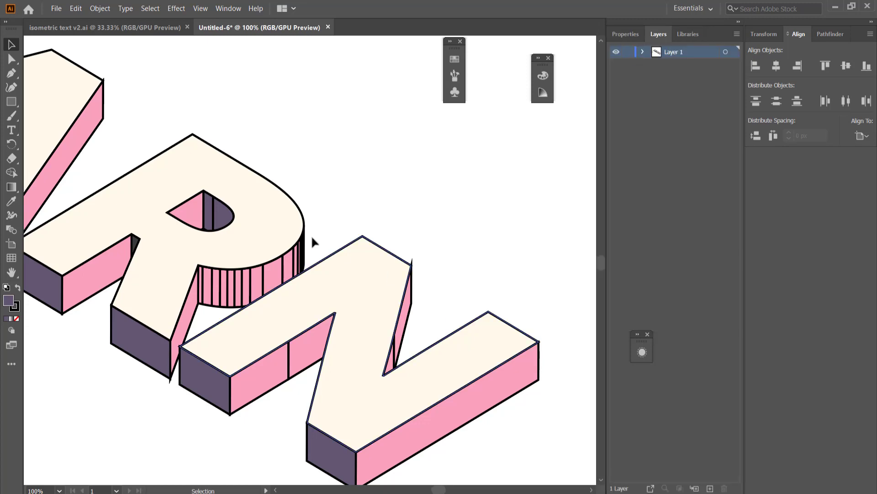
pyautogui.scroll(-2, 297, 237)
pyautogui.scroll(-1, 297, 236)
pyautogui.moveTo(37, 85); pyautogui.dragTo(442, 344)
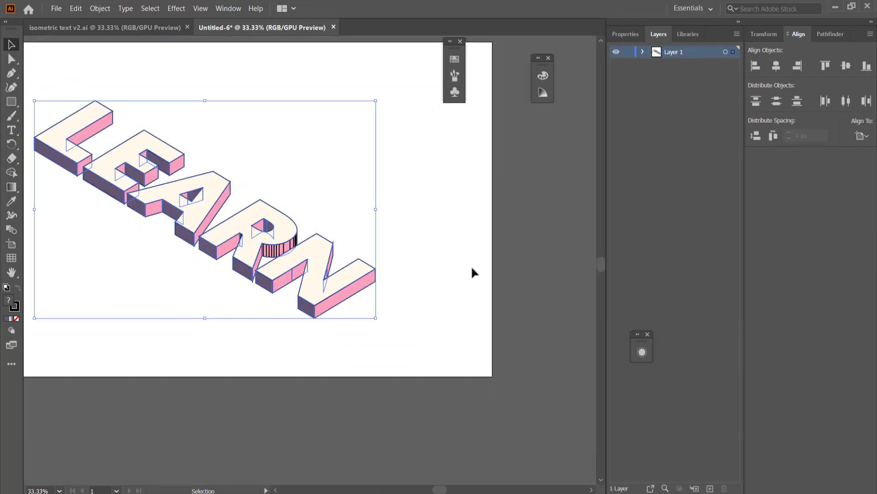
pyautogui.click(621, 32)
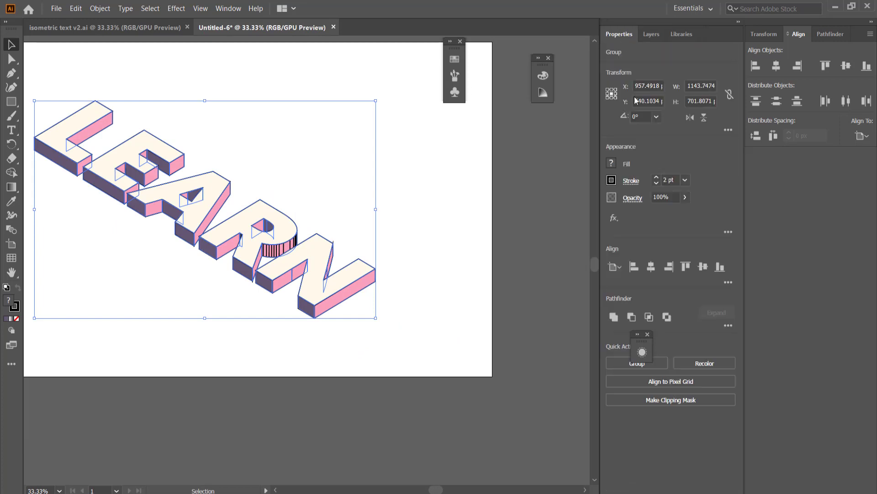
pyautogui.click(631, 181)
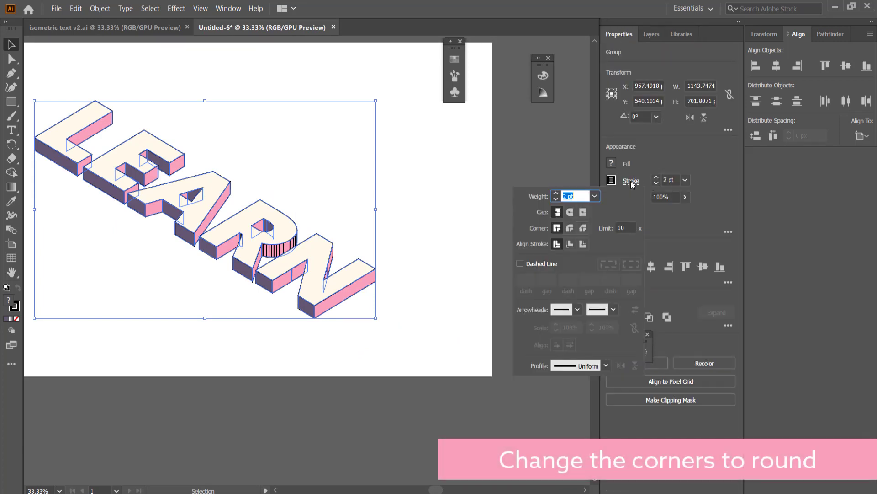
pyautogui.click(570, 227)
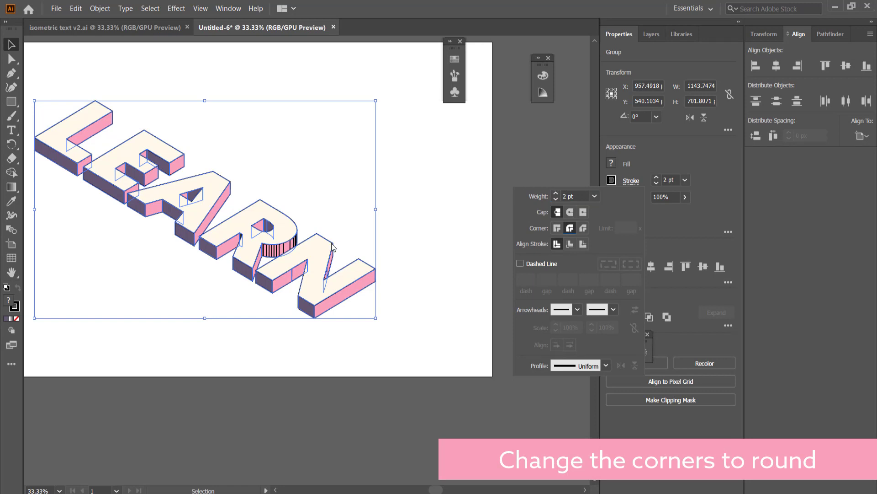
pyautogui.click(404, 218)
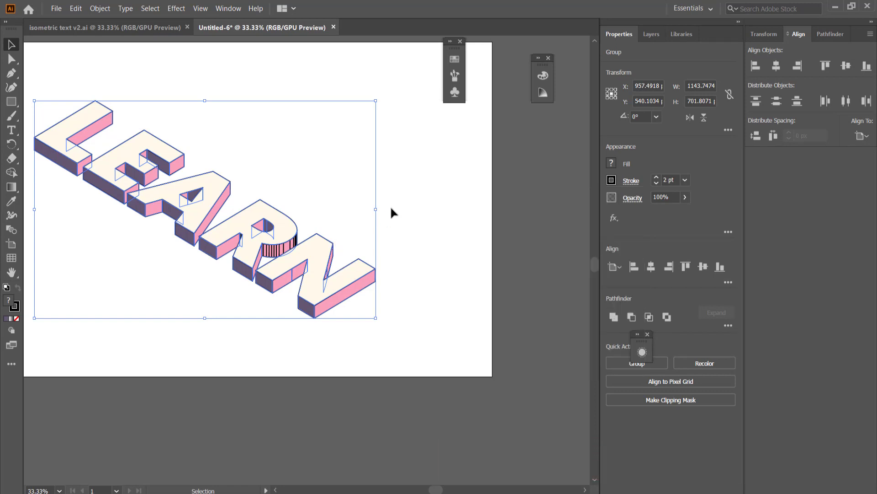
pyautogui.click(163, 94)
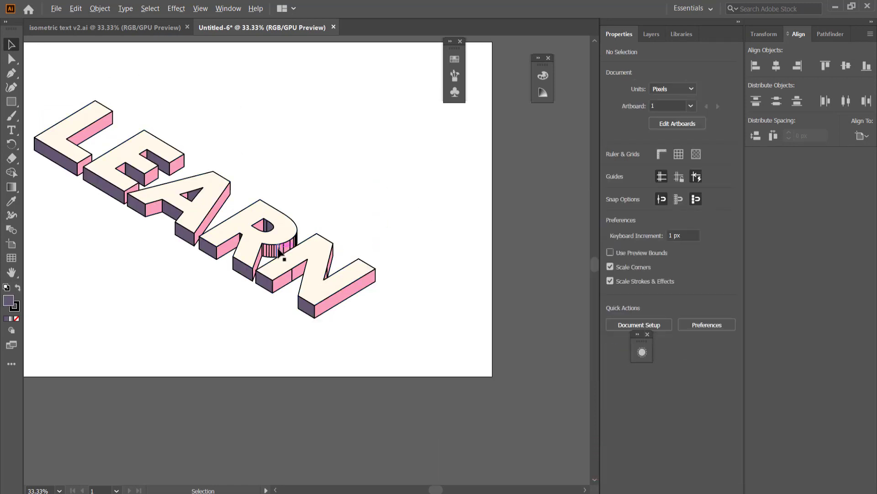
pyautogui.scroll(2, 295, 251)
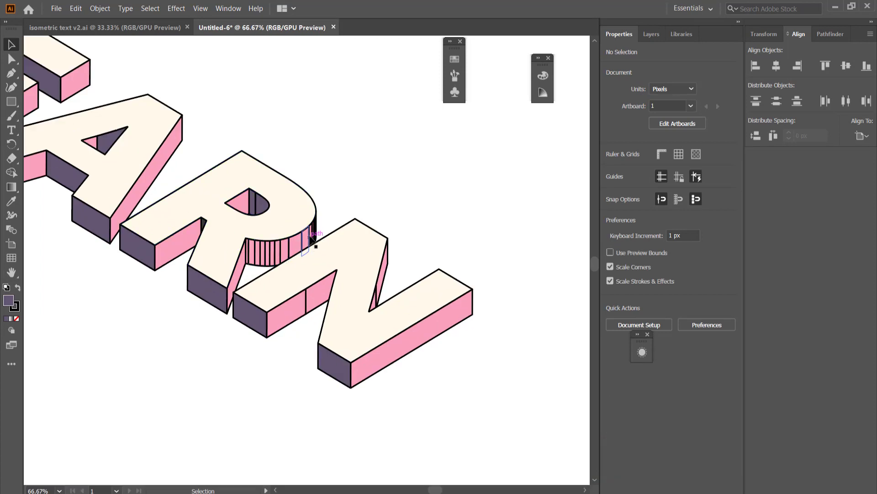
# - Unite the strips of the R's outer curved side into one shape, and likewise the dark purple faces inside its opening
pyautogui.click(250, 251)
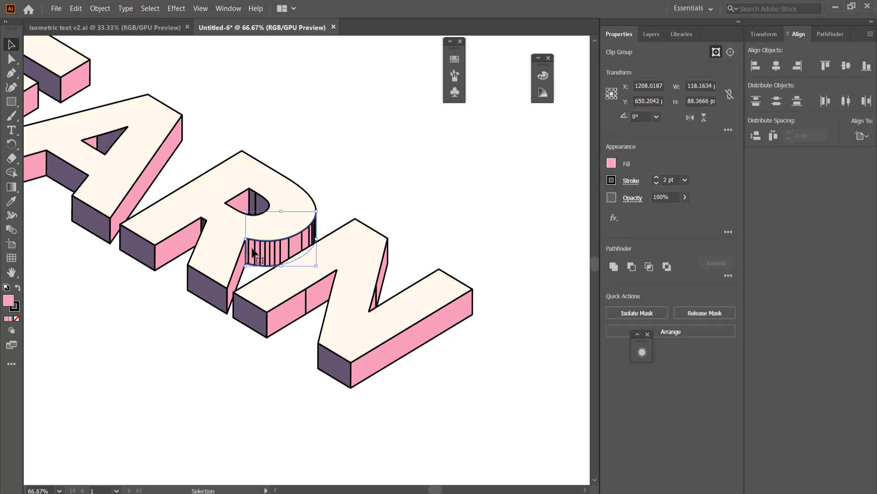
pyautogui.click(822, 36)
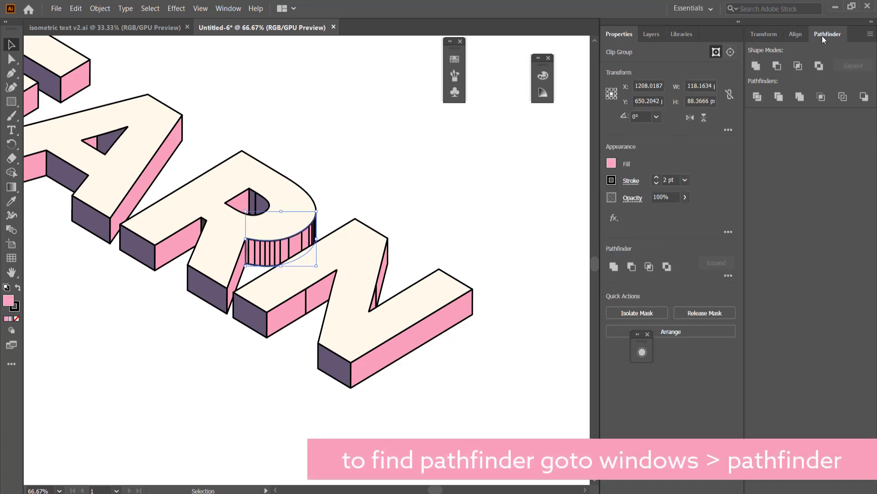
pyautogui.click(757, 66)
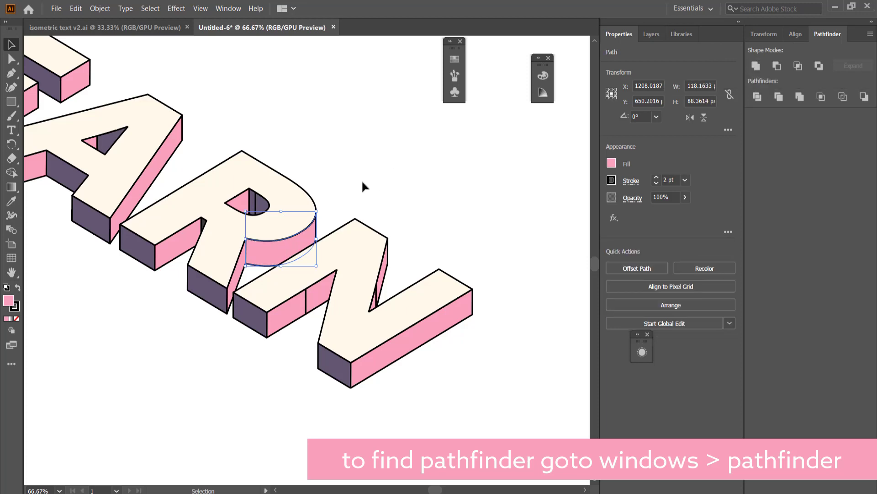
pyautogui.click(253, 203)
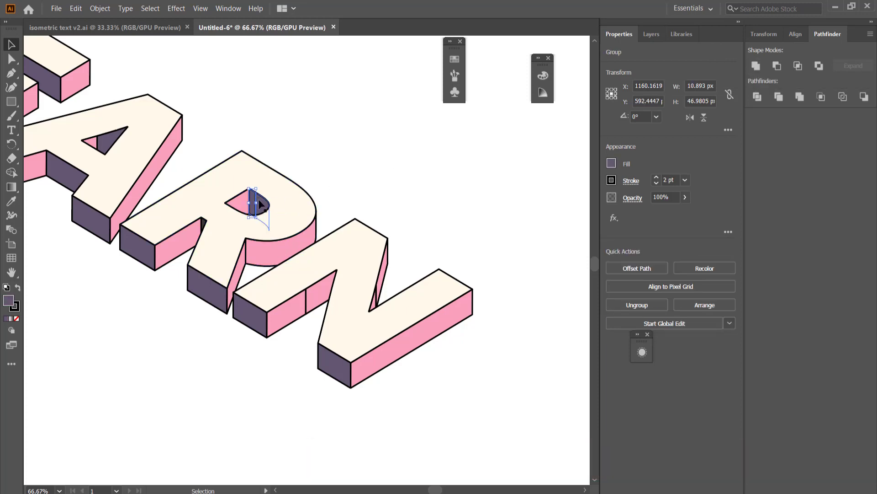
pyautogui.keyDown('shift'); pyautogui.click(261, 206); pyautogui.keyUp('shift')
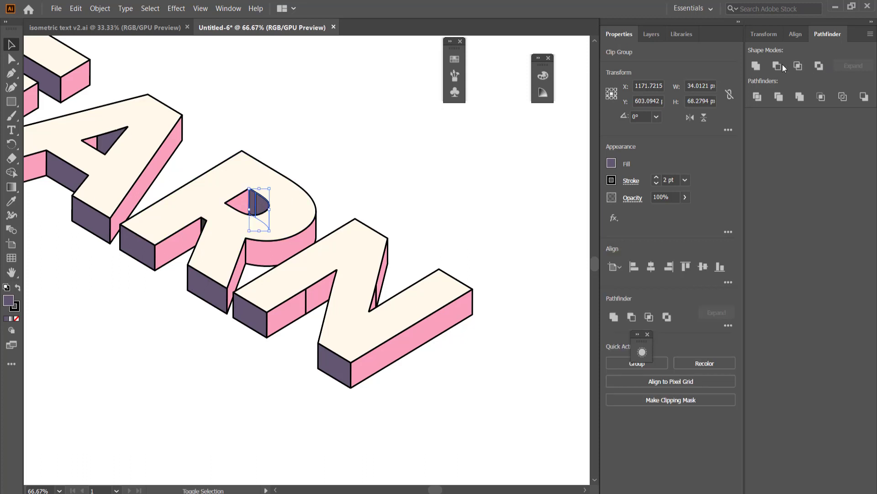
pyautogui.click(755, 65)
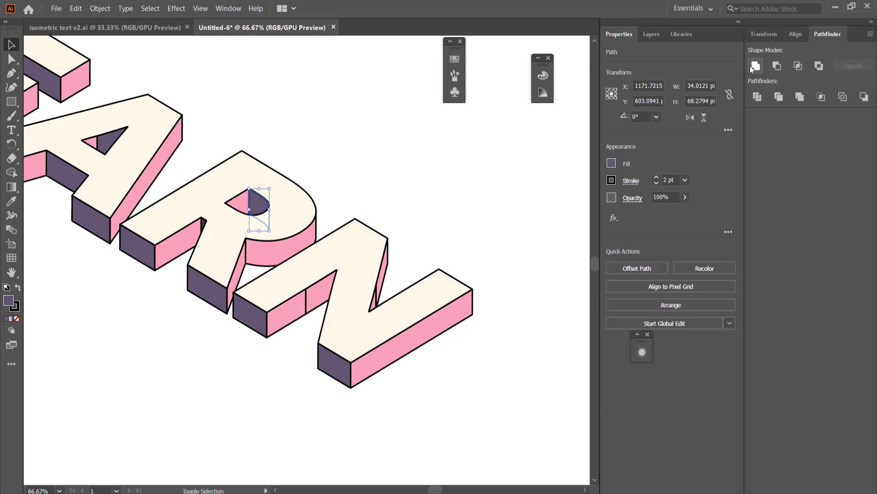
# - Unite the split pink pieces of the N's narrow inner side, and the two pink pieces along its first stem
pyautogui.click(379, 288)
pyautogui.keyDown('shift'); pyautogui.click(377, 306); pyautogui.keyUp('shift')
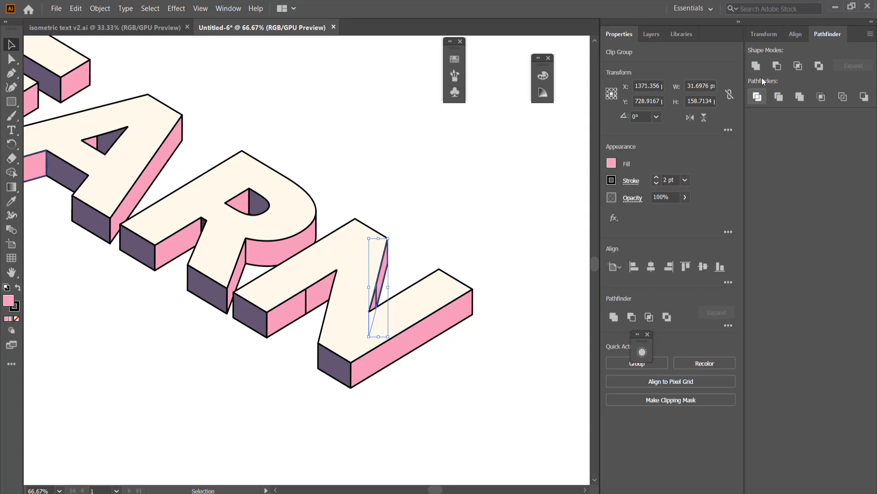
pyautogui.click(755, 65)
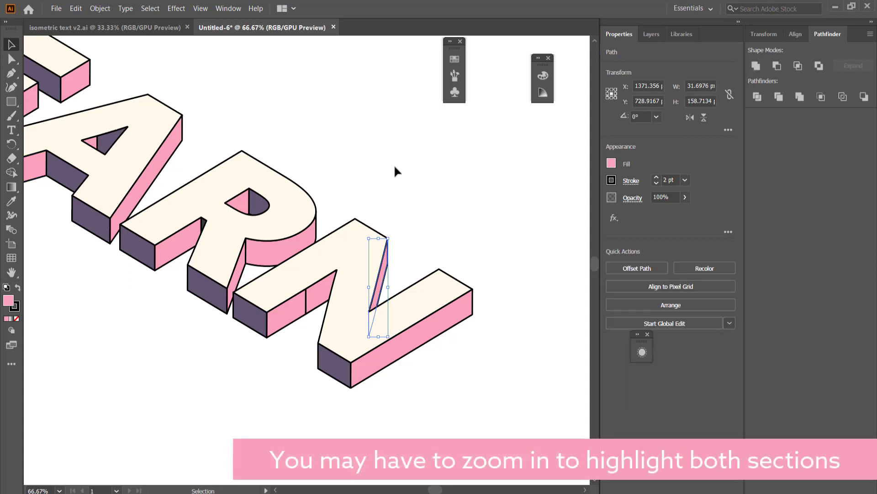
pyautogui.click(325, 299)
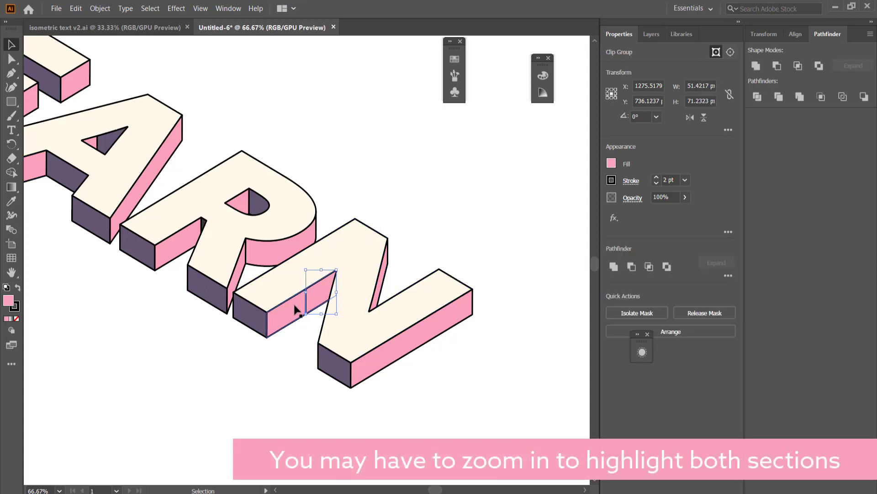
pyautogui.keyDown('shift'); pyautogui.click(295, 310); pyautogui.keyUp('shift')
pyautogui.click(755, 65)
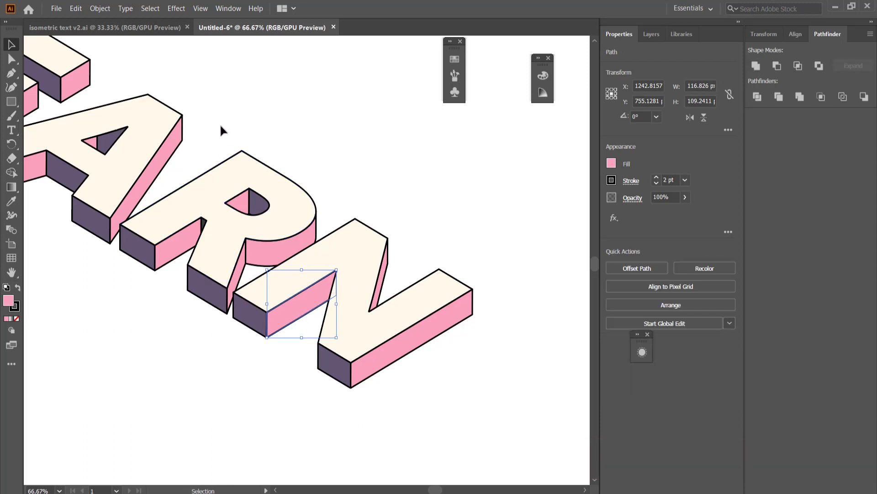
# - Copy the cream front faces of the LEARN lettering and paste the copy in front, in the same position
pyautogui.press('space')
pyautogui.moveTo(221, 129); pyautogui.dragTo(351, 165)
pyautogui.hotkey('ctrl', '-')
pyautogui.hotkey('ctrl', '-')
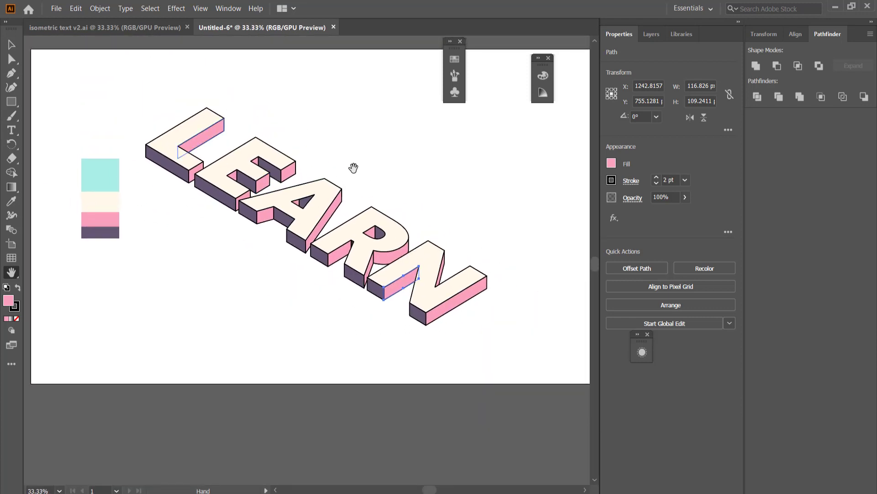
pyautogui.click(12, 45)
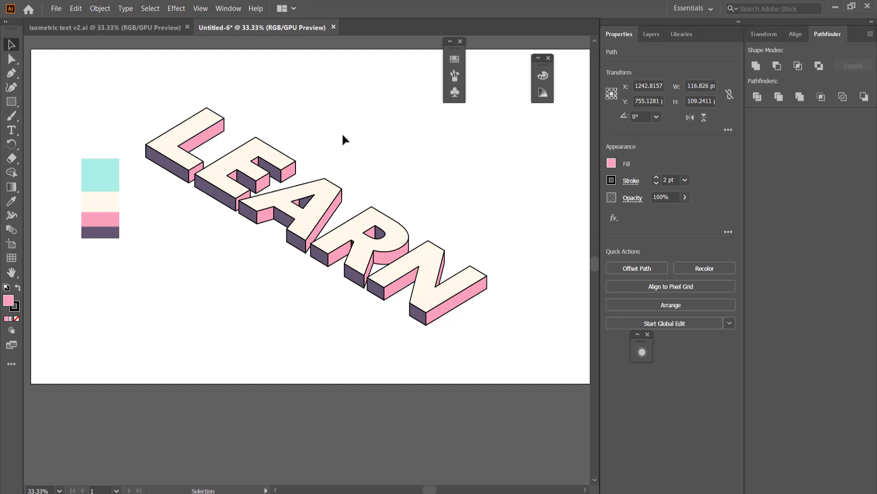
pyautogui.click(416, 174)
pyautogui.click(186, 133)
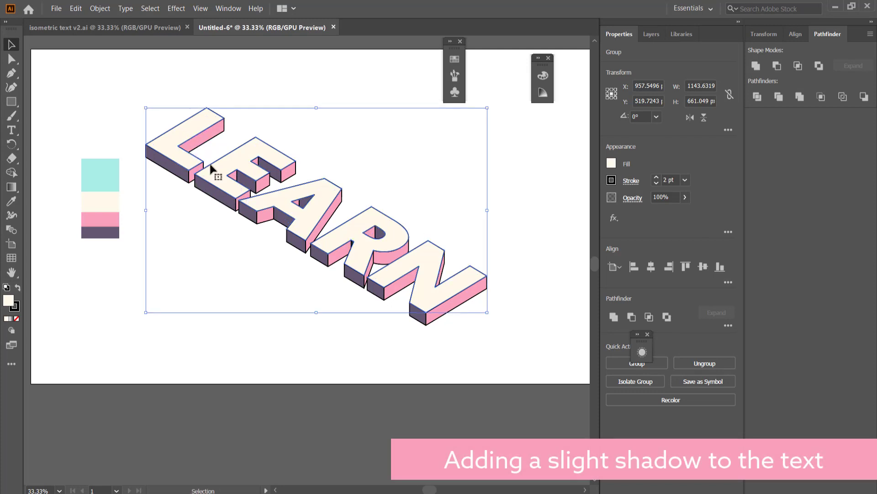
pyautogui.press('a')
pyautogui.press('v')
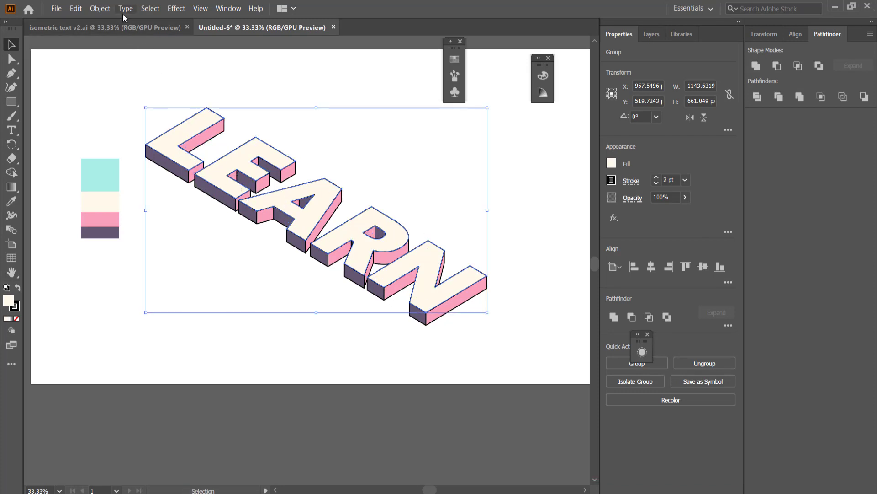
pyautogui.click(76, 10)
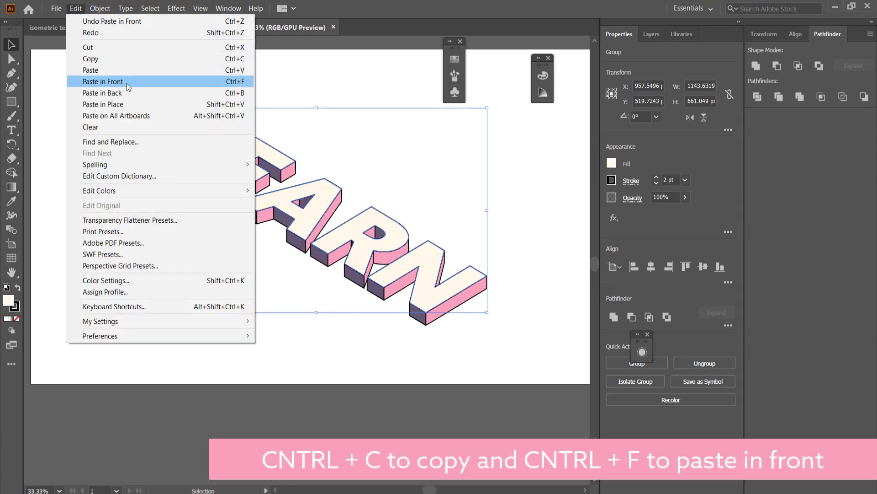
pyautogui.click(127, 83)
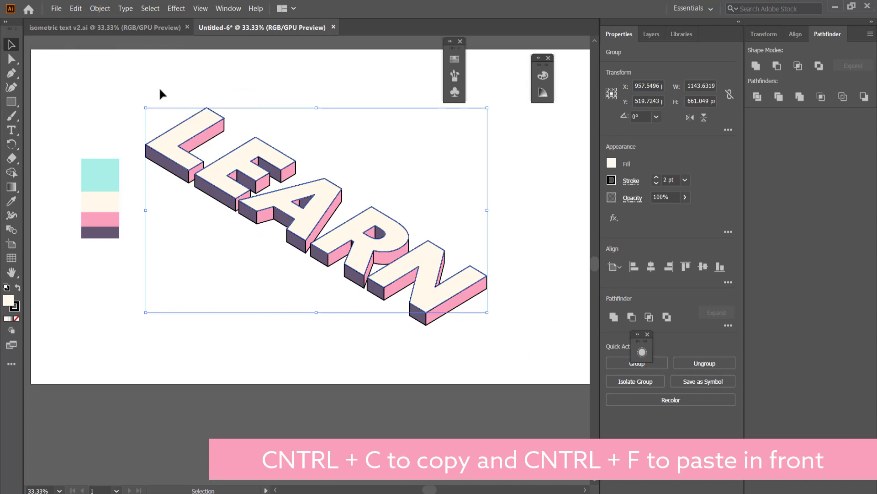
# - Fill the pasted copy of the front faces with black (000000) and send it to the back
pyautogui.doubleClick(8, 300)
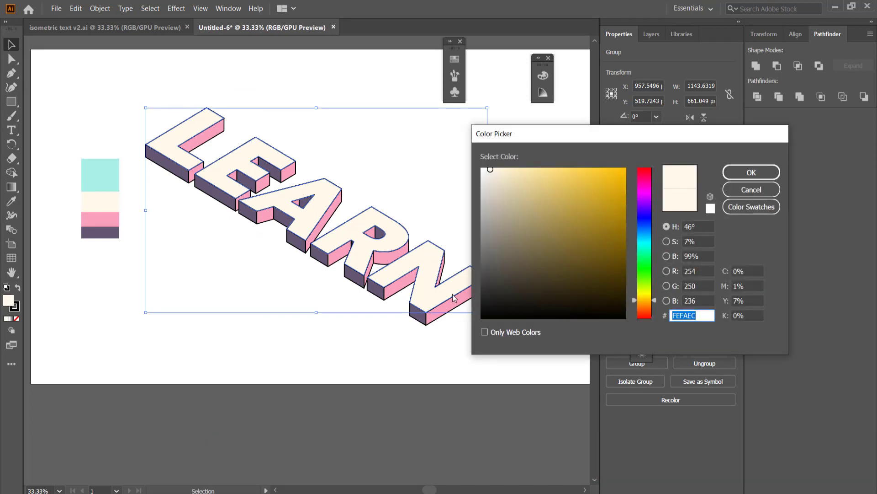
pyautogui.moveTo(510, 299); pyautogui.dragTo(468, 327)
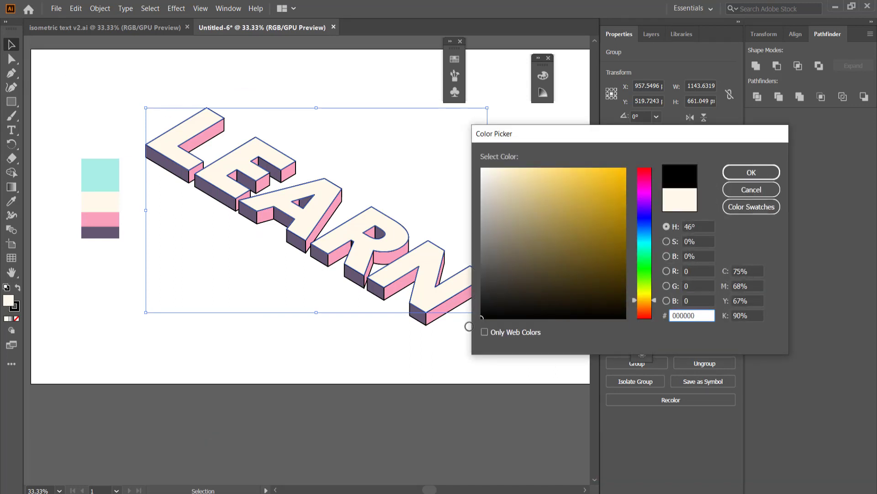
pyautogui.click(769, 172)
pyautogui.rightClick(396, 232)
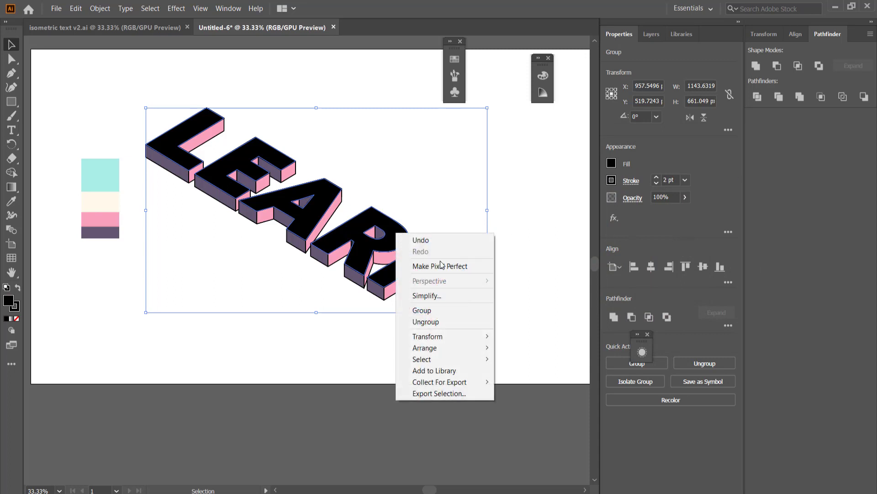
pyautogui.moveTo(454, 348)
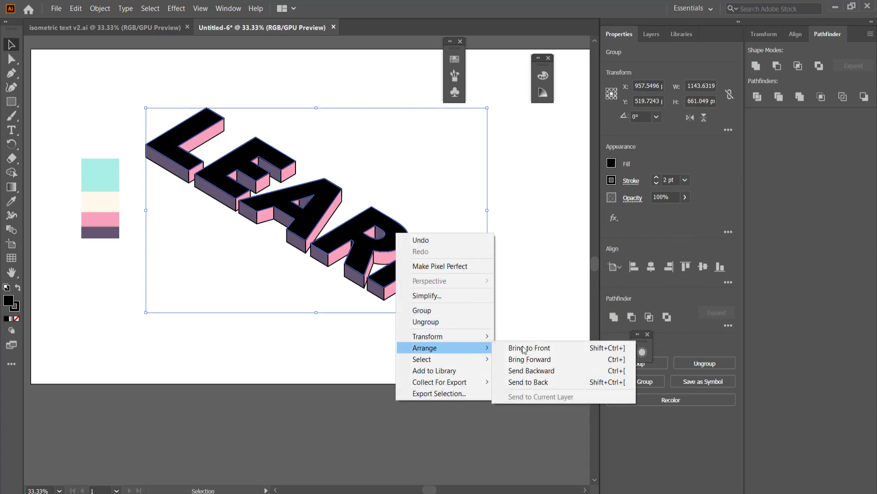
pyautogui.click(547, 381)
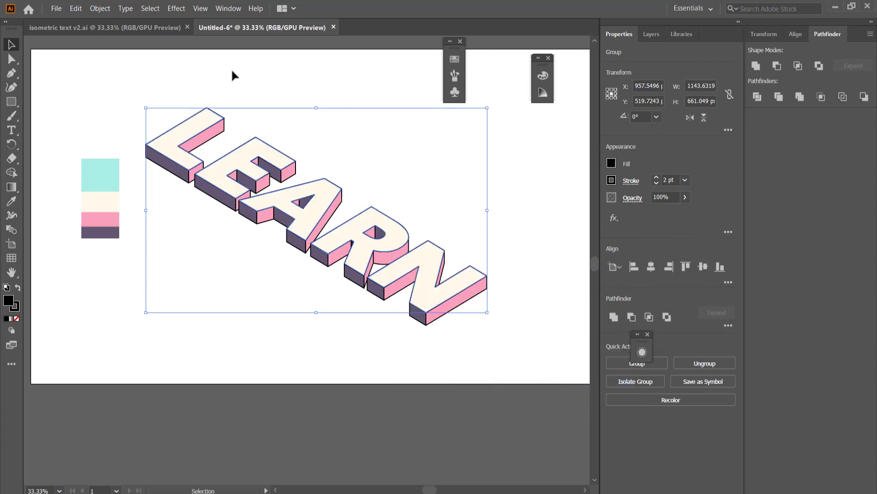
# - Apply a Transform effect to the black copy with 50 copies, moved 0.1 px horizontally and 1 px vertically
pyautogui.click(176, 9)
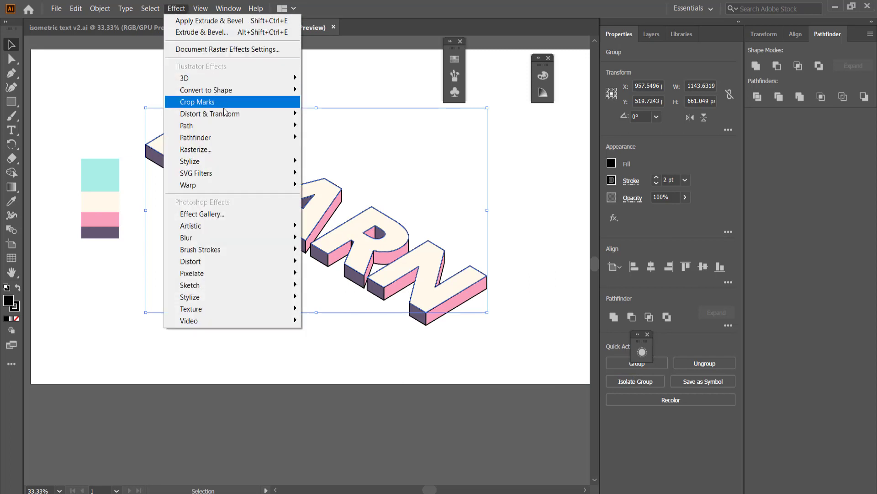
pyautogui.moveTo(256, 114)
pyautogui.click(337, 148)
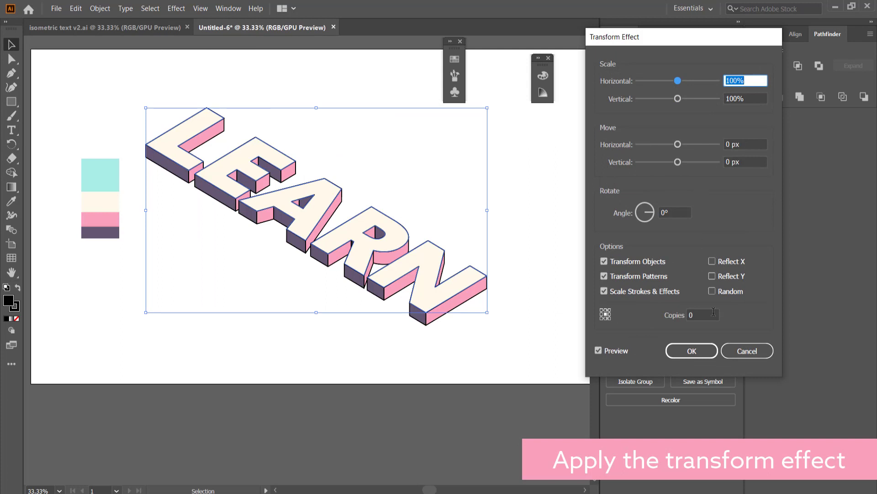
pyautogui.doubleClick(713, 312)
pyautogui.write('5')
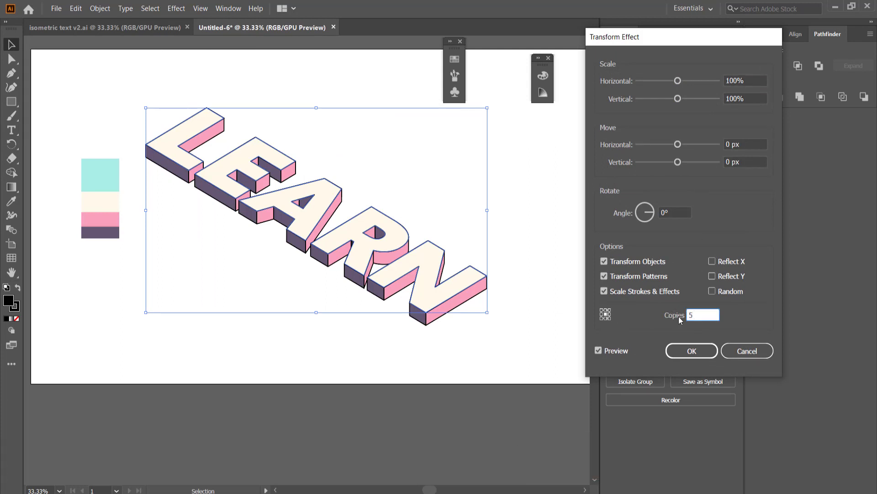
pyautogui.write('0')
pyautogui.click(749, 142)
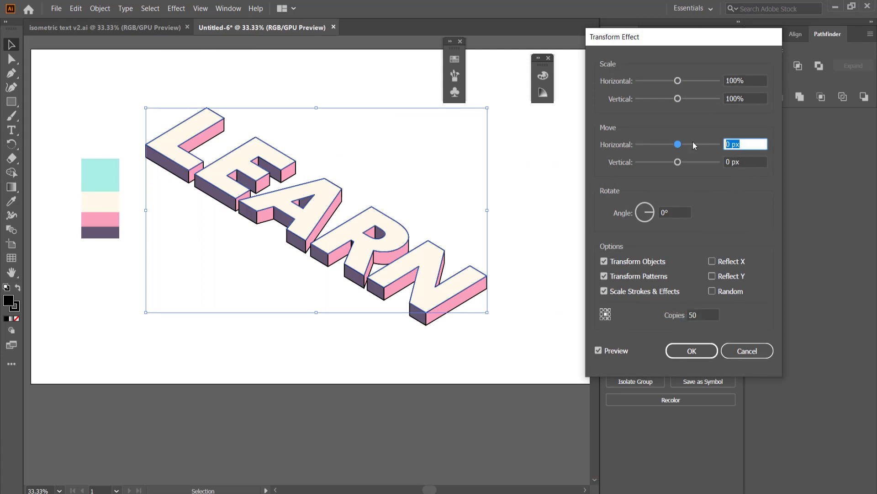
pyautogui.write('0.1')
pyautogui.press('Tab')
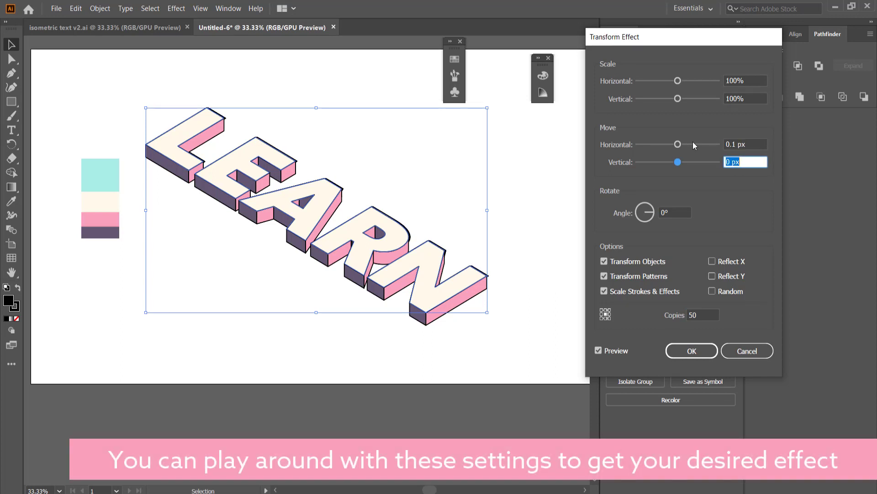
pyautogui.write('1')
pyautogui.press('Tab')
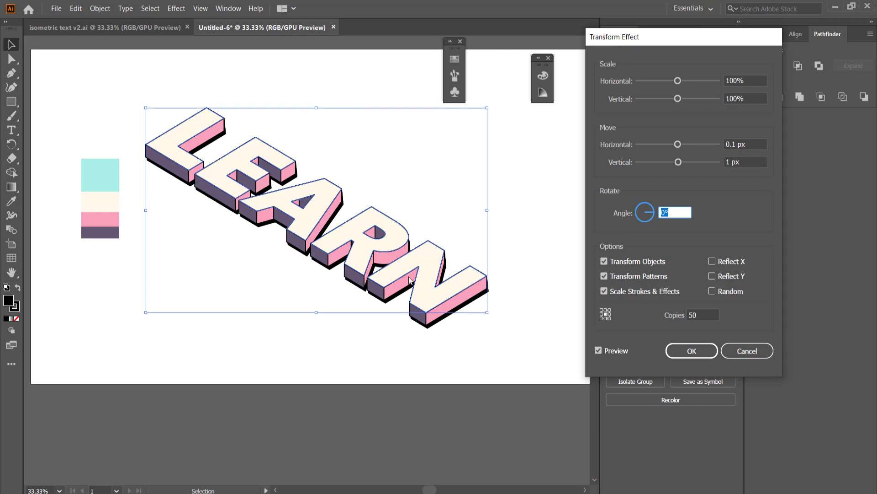
pyautogui.click(689, 352)
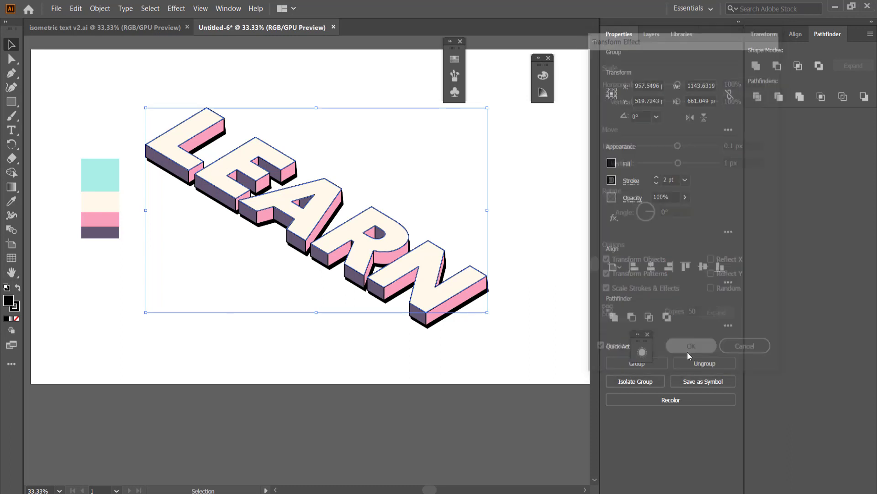
# - Lower the opacity of the black shadow copy until it appears as a semi-transparent grey, and deselect it
pyautogui.click(685, 200)
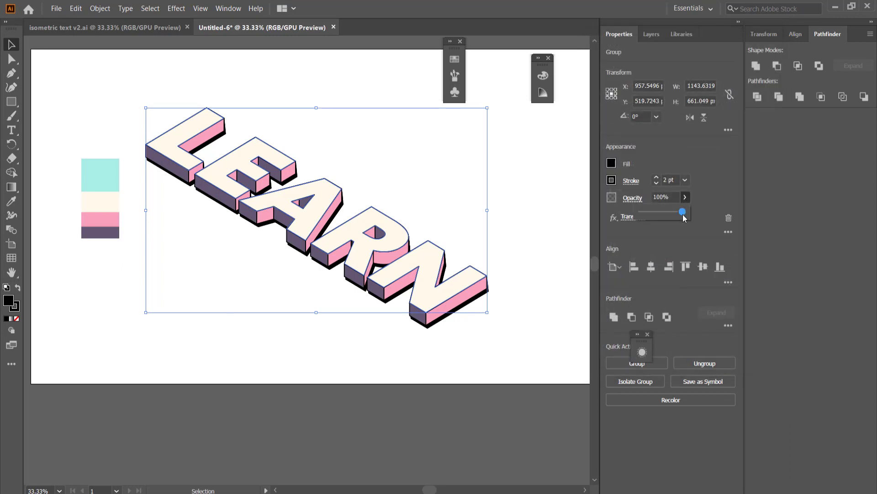
pyautogui.moveTo(683, 214); pyautogui.dragTo(661, 215)
pyautogui.click(541, 176)
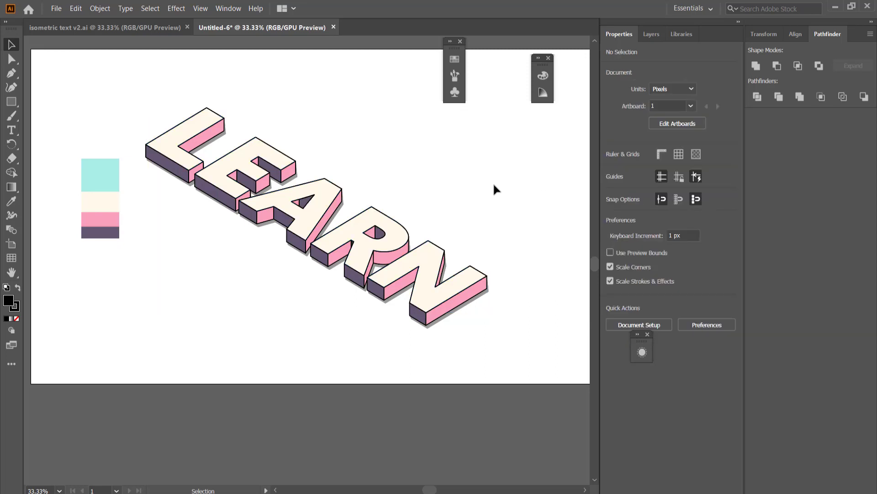
# - Add a new layer and place it beneath Layer 1
pyautogui.scroll(-1, 482, 162)
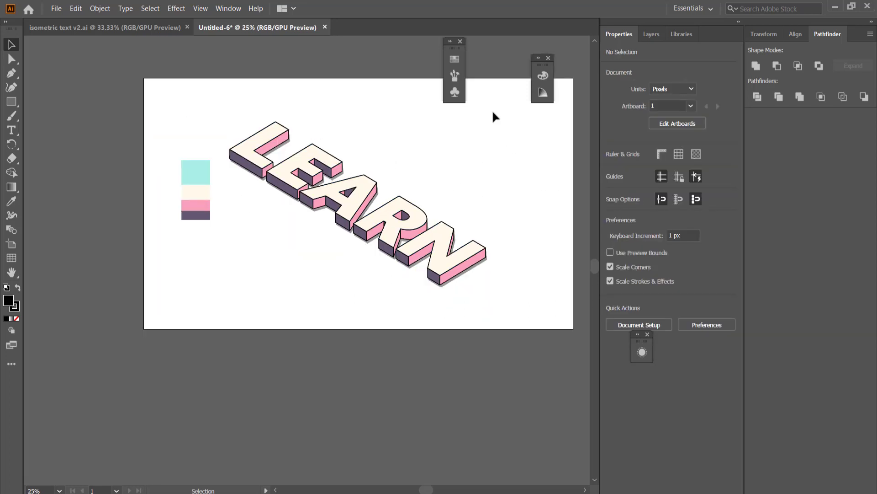
pyautogui.click(652, 34)
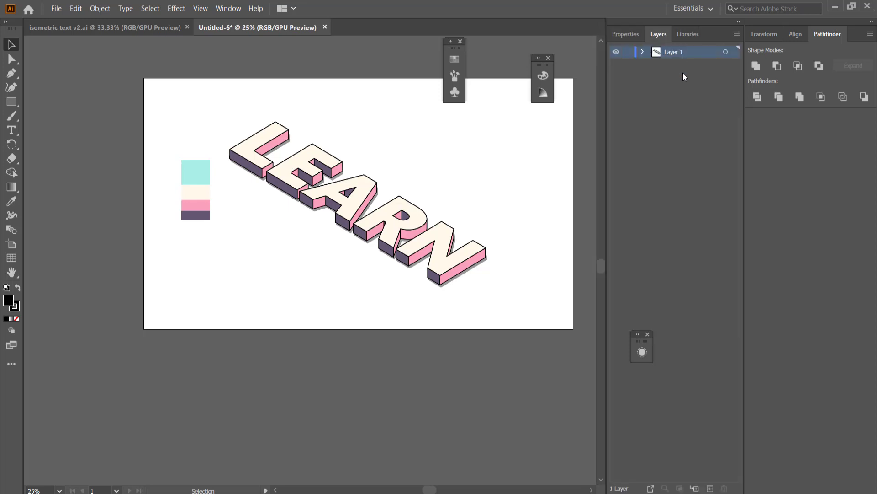
pyautogui.click(709, 488)
pyautogui.moveTo(674, 61); pyautogui.dragTo(673, 70)
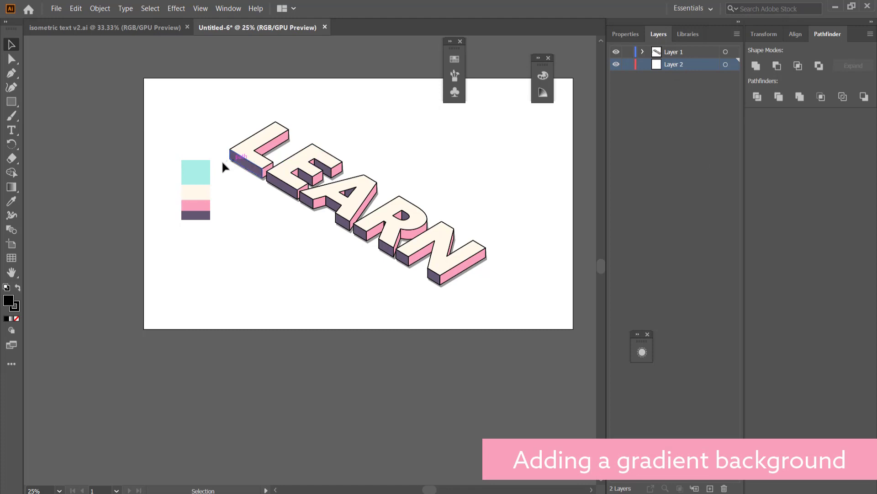
# - Move the colour palette image off the artboard to its left and make the empty Layer 2 active
pyautogui.moveTo(197, 176); pyautogui.dragTo(99, 160)
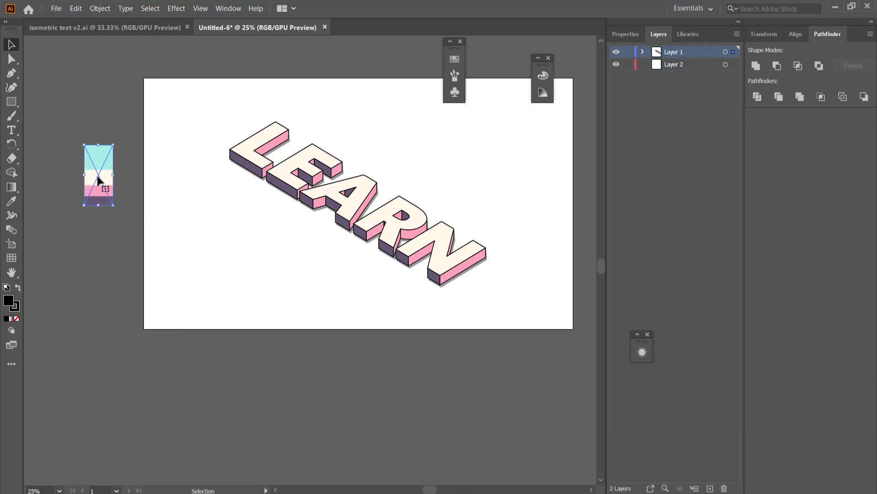
pyautogui.click(683, 68)
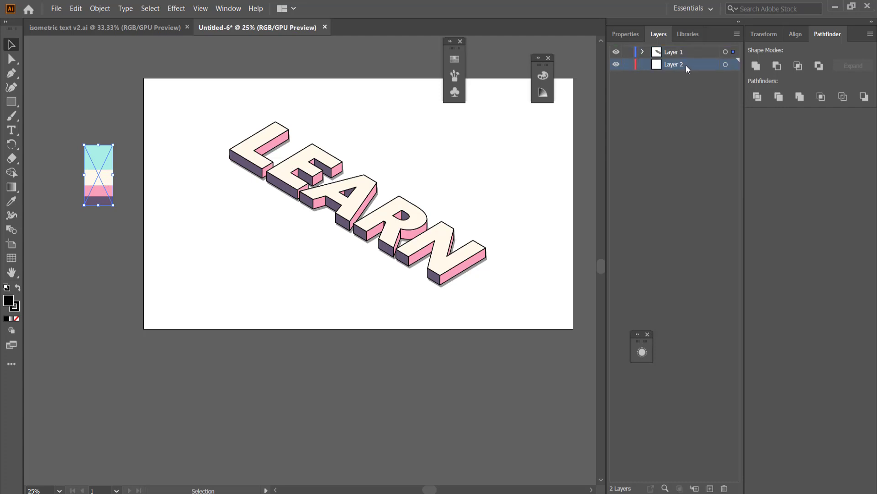
# - Draw a rectangle covering the whole artboard on Layer 2 and fill it with a linear gradient
pyautogui.click(11, 101)
pyautogui.moveTo(144, 78); pyautogui.dragTo(574, 329)
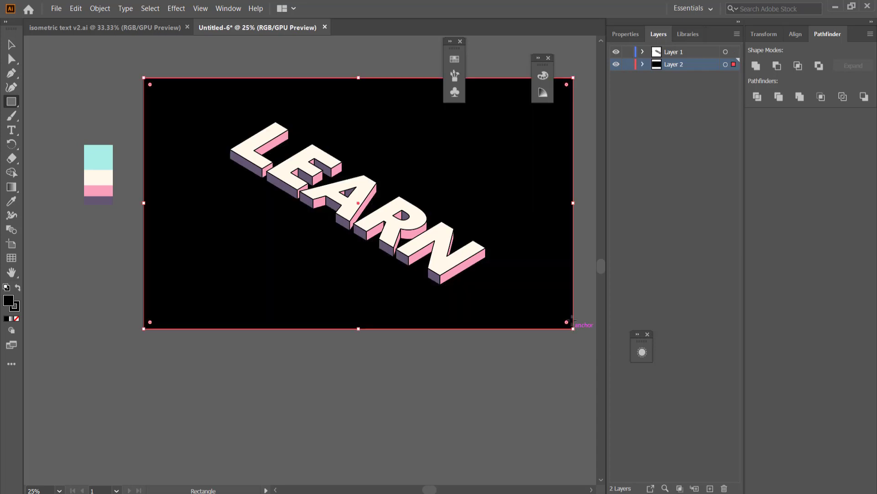
pyautogui.click(12, 187)
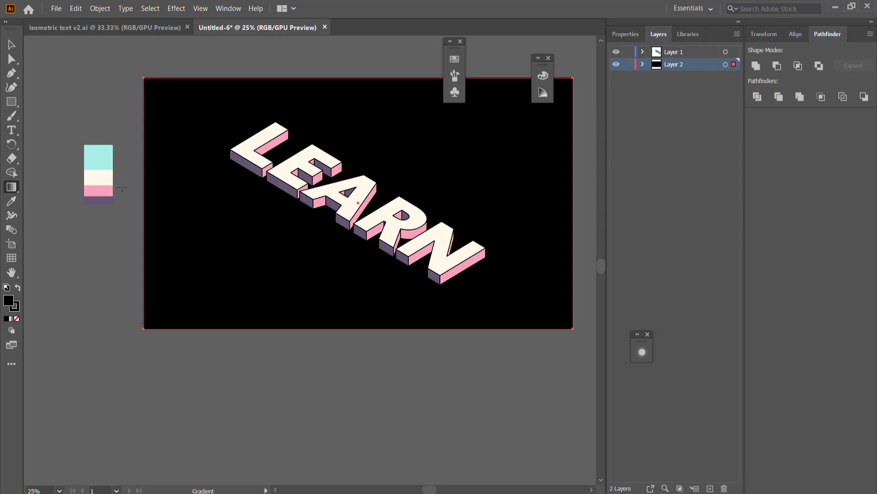
pyautogui.click(463, 184)
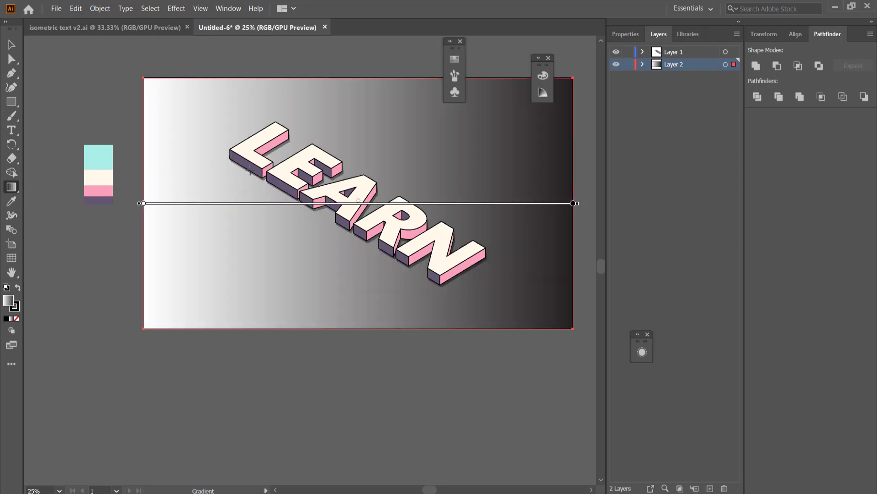
# - Recolour the background gradient's white stop with the cream sampled from the palette image
pyautogui.click(144, 203)
pyautogui.doubleClick(144, 204)
pyautogui.click(12, 284)
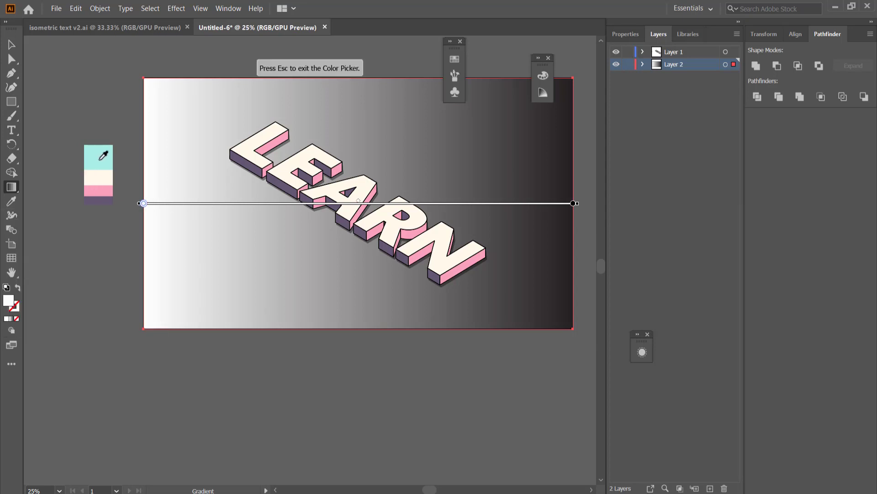
pyautogui.click(101, 175)
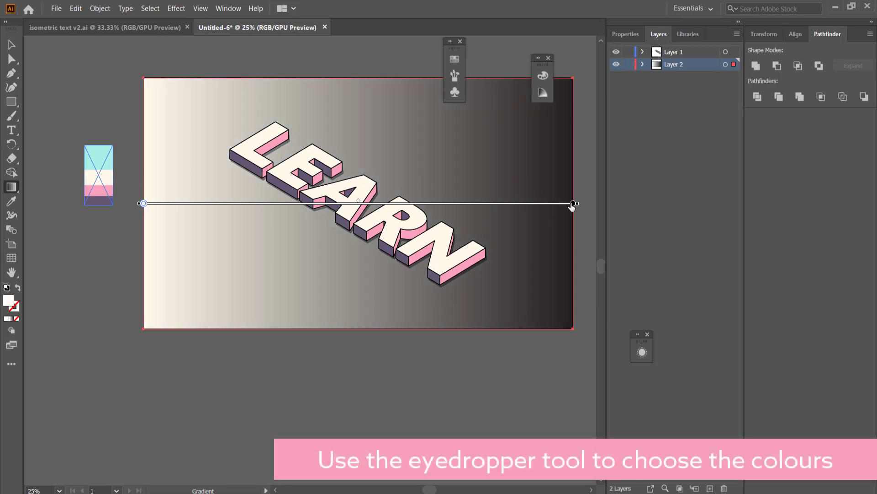
# - Recolour the background gradient's black stop with the pink sampled from the palette image
pyautogui.doubleClick(573, 203)
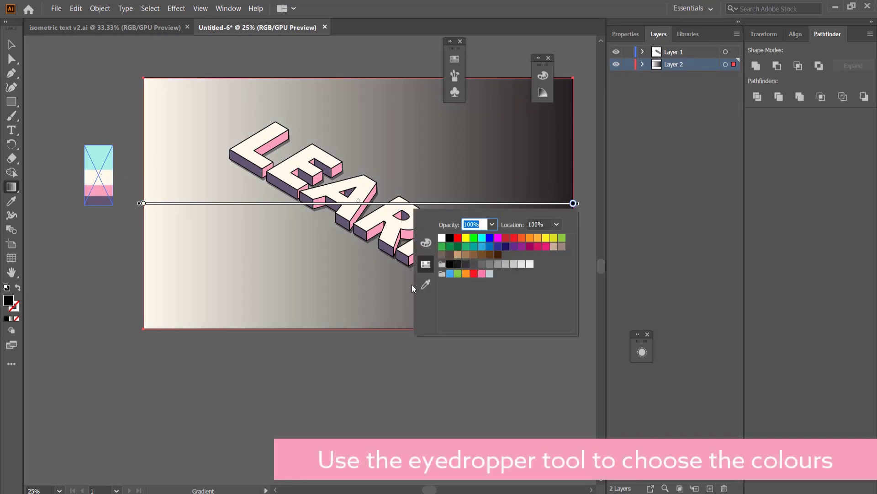
pyautogui.click(425, 284)
pyautogui.click(105, 190)
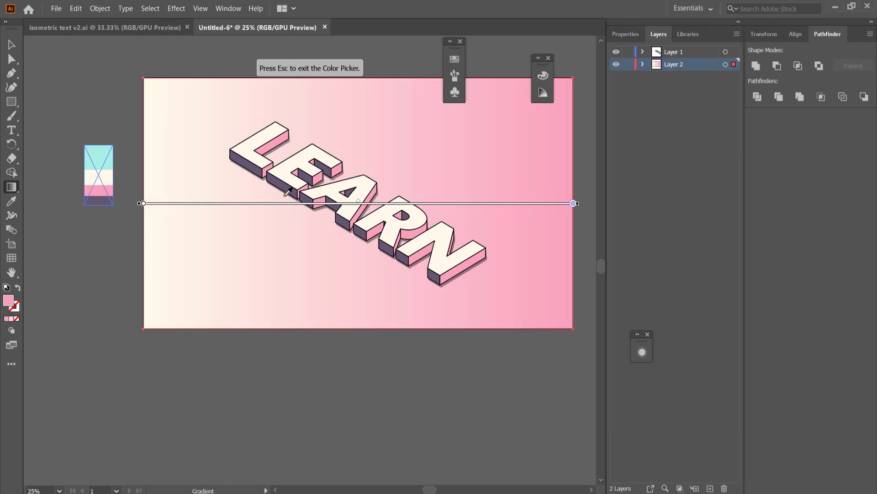
pyautogui.press('Escape')
# - Shift the gradient's midpoint towards the cream end so pink covers most of the background, and deselect the rectangle
pyautogui.moveTo(358, 201); pyautogui.dragTo(217, 203)
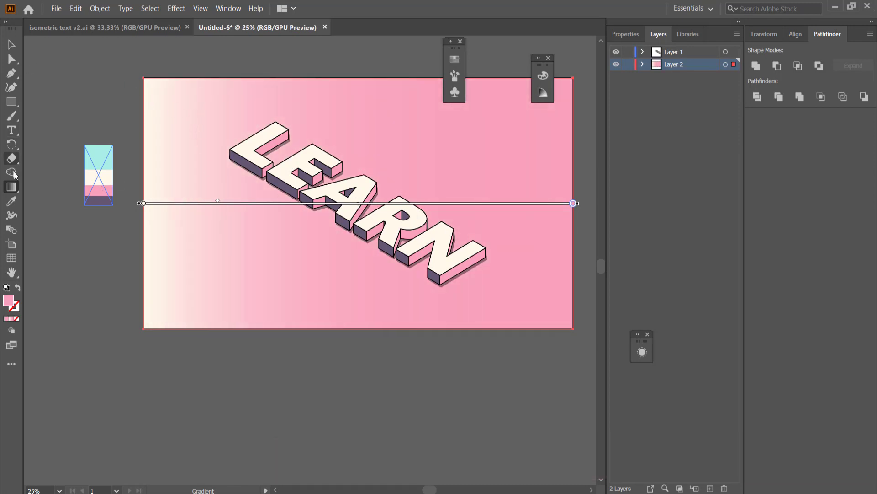
pyautogui.press('v')
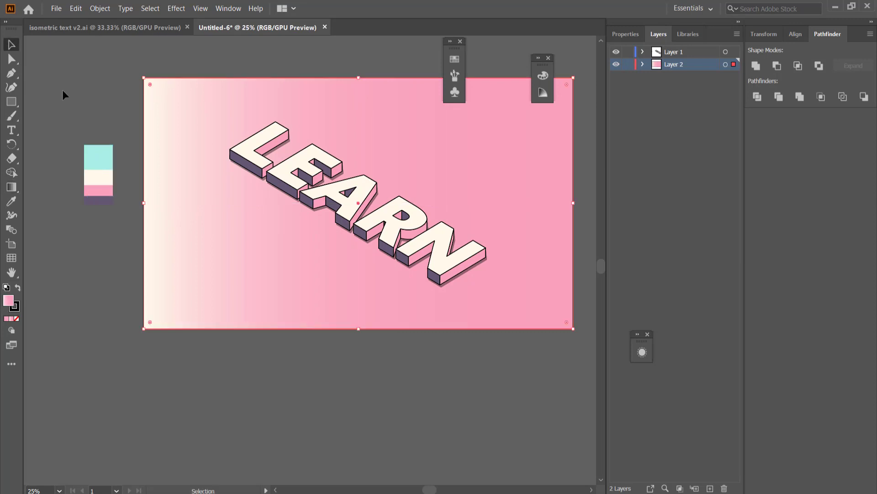
pyautogui.click(62, 90)
# - Try to run the background gradient diagonally from the artboard's upper-left corner to its lower-right corner
pyautogui.click(13, 187)
pyautogui.moveTo(173, 100); pyautogui.dragTo(503, 282)
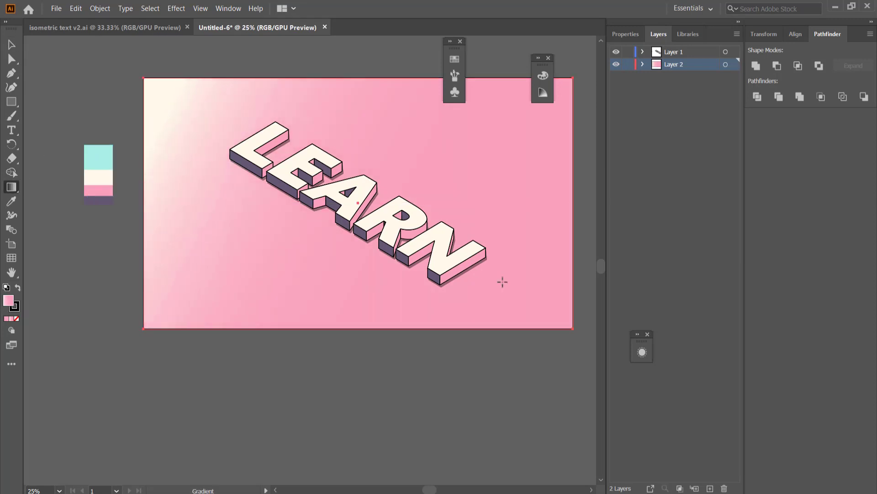
pyautogui.moveTo(569, 323); pyautogui.dragTo(570, 323)
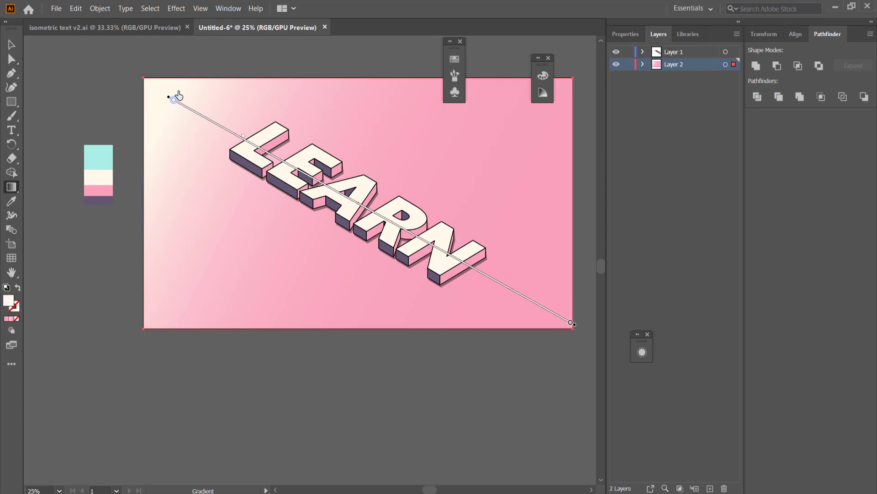
pyautogui.moveTo(168, 97); pyautogui.dragTo(163, 92)
# - Undo the diagonal gradient changes to restore the horizontal cream-to-pink blend, and deselect the background
pyautogui.hotkey('ctrl', 'z')
pyautogui.hotkey('ctrl', 'z')
pyautogui.press('v')
pyautogui.click(84, 67)
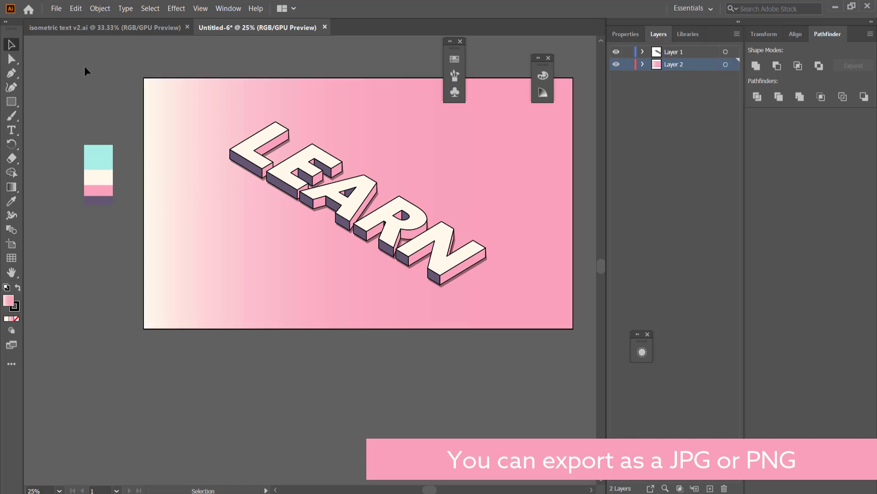